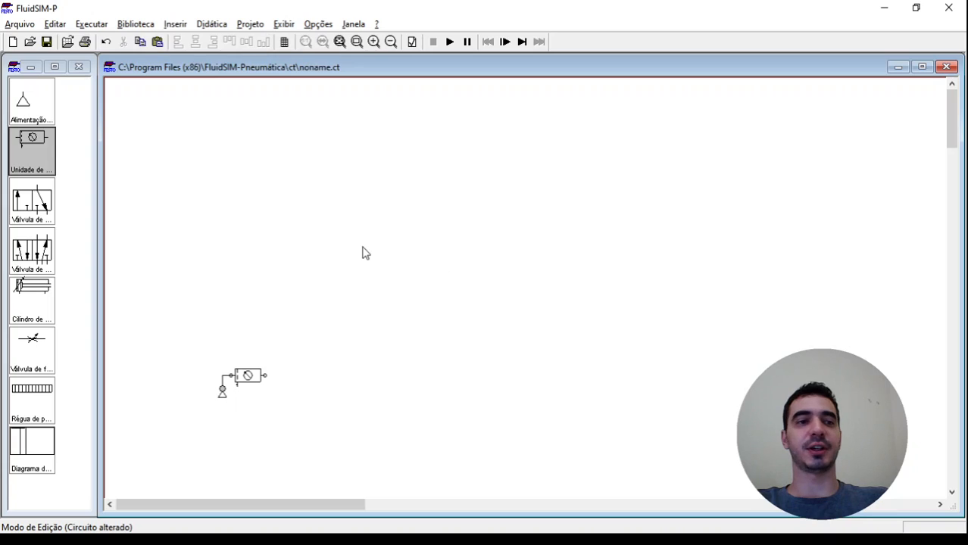
Place two double-acting cylinders side by side in the circuit, above the air supply
{"action": "left_click_drag", "start_coordinate": [23, 294], "coordinate": [399, 164]}
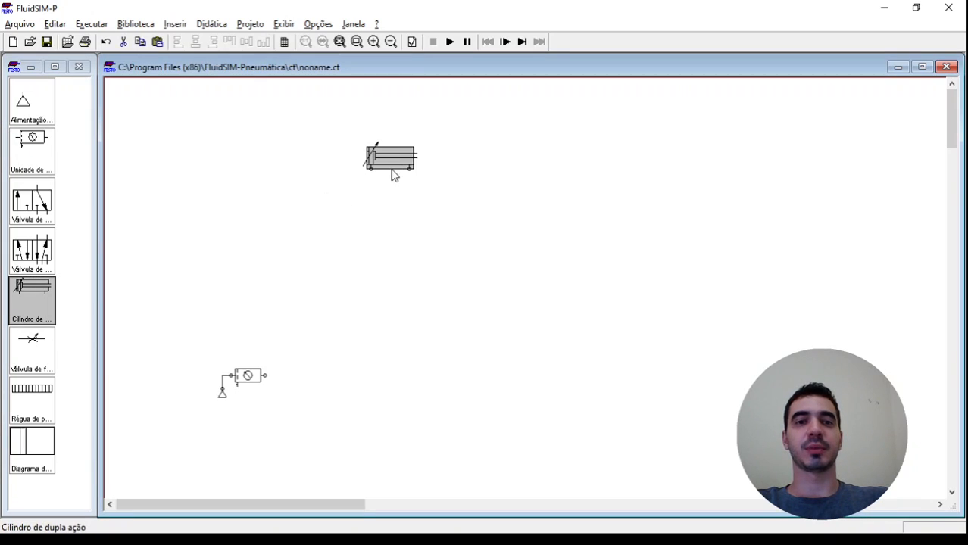
{"action": "mouse_move", "coordinate": [394, 163]}
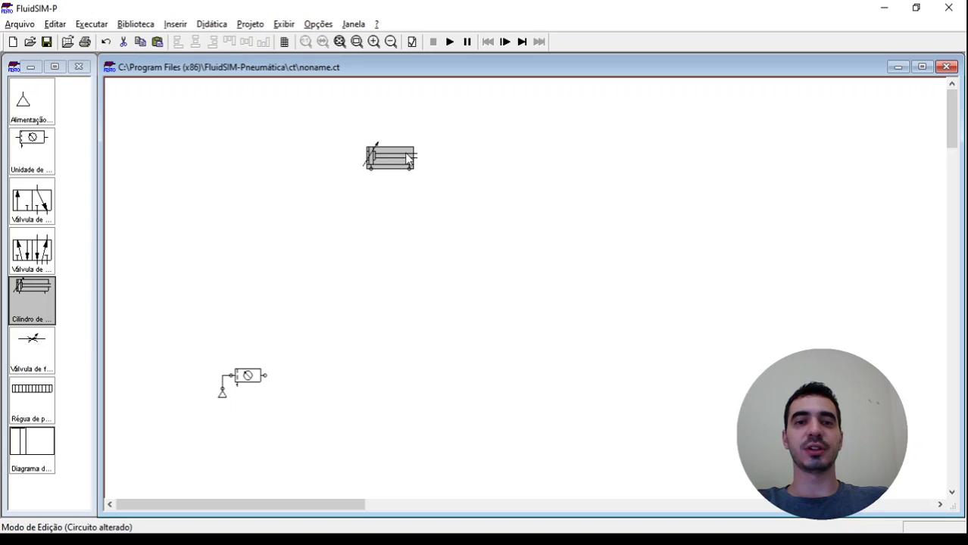
{"action": "left_click_drag", "start_coordinate": [403, 151], "coordinate": [607, 151]}
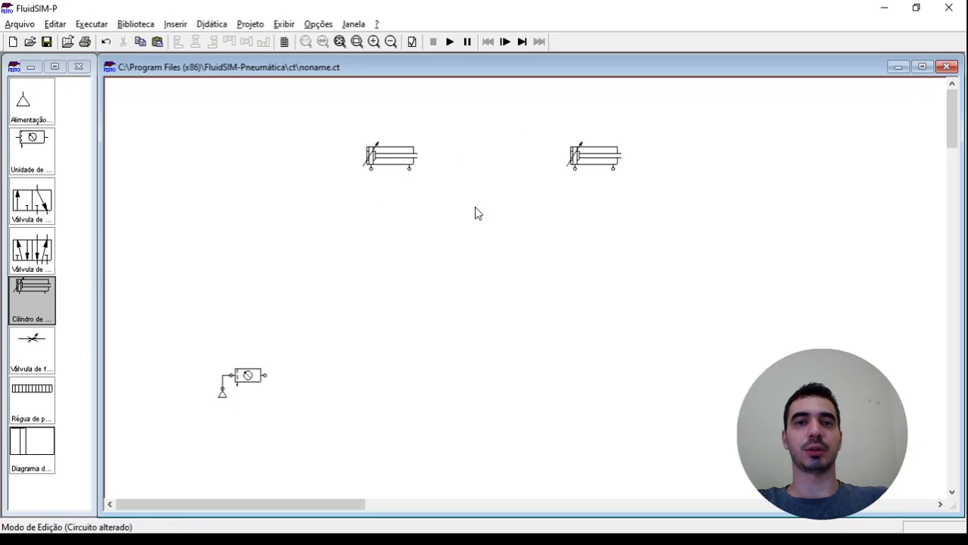
Place a 5/n-way valve under each cylinder and connect its ports 4 and 2 to the cylinder's two ports
{"action": "left_click_drag", "start_coordinate": [32, 250], "coordinate": [612, 211]}
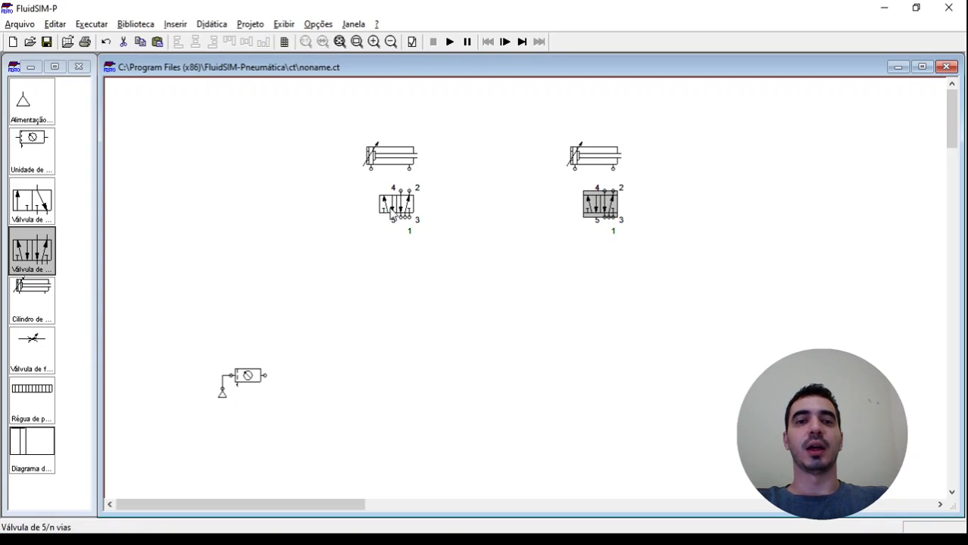
{"action": "left_click_drag", "start_coordinate": [409, 191], "coordinate": [370, 168]}
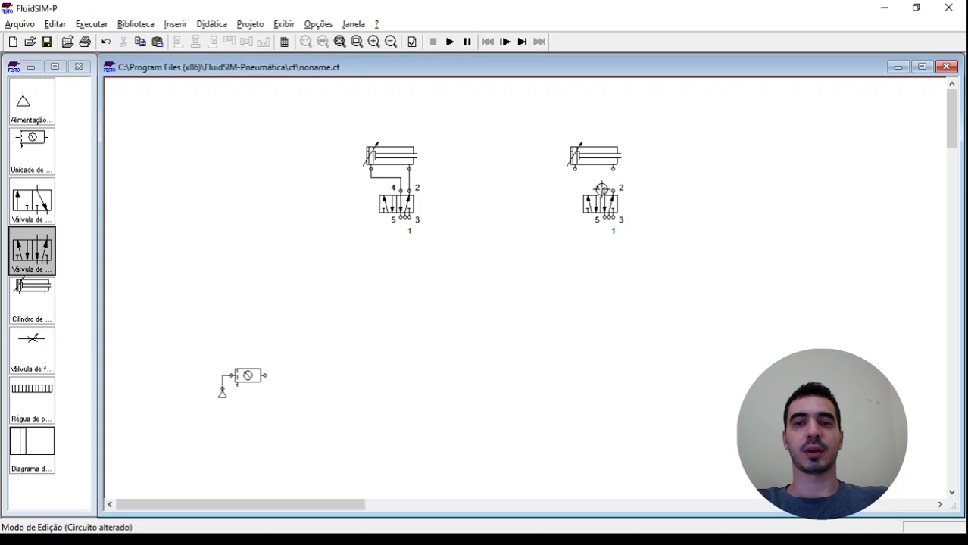
{"action": "left_click_drag", "start_coordinate": [605, 190], "coordinate": [613, 168]}
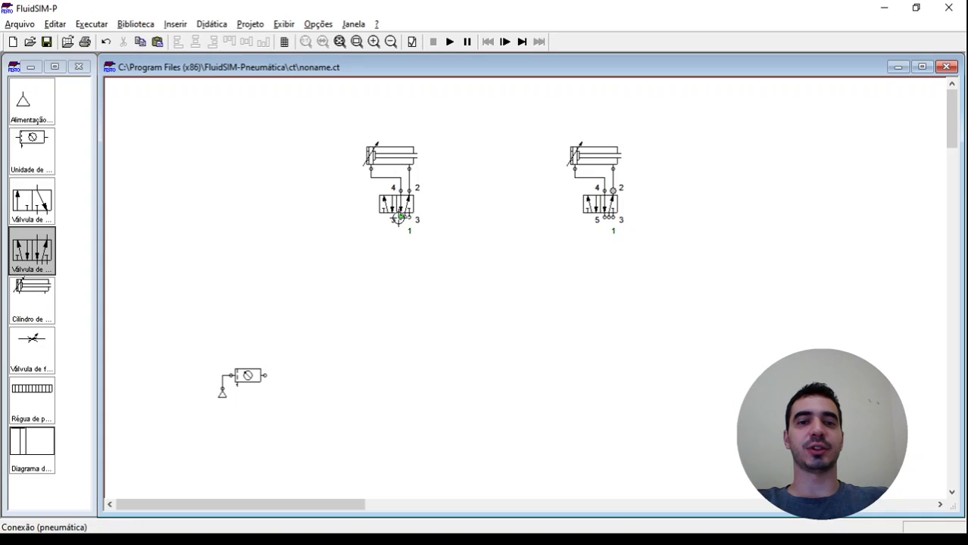
Fit the triangular exhaust option to ports 5 and 3 of the first cylinder's 5/n-way valve
{"action": "double_click", "coordinate": [400, 221]}
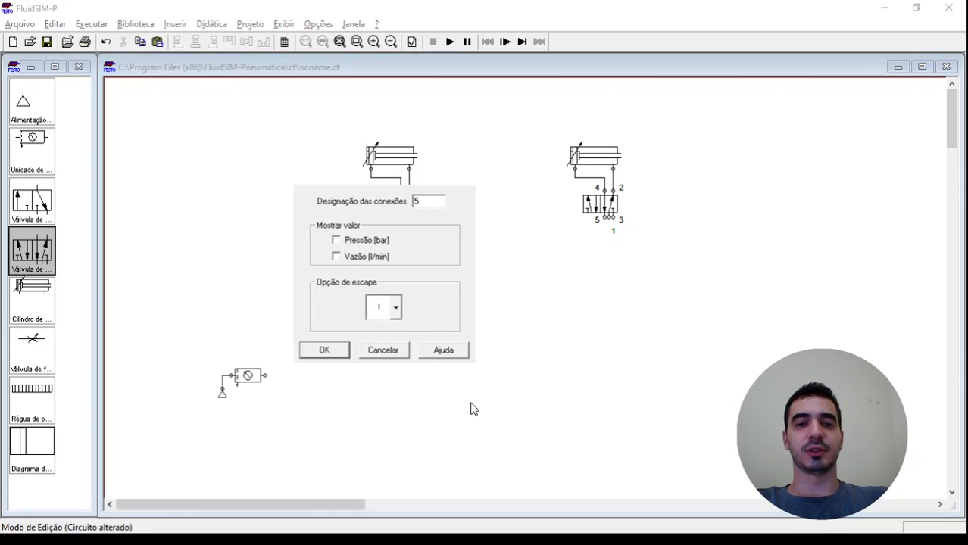
{"action": "left_click", "coordinate": [343, 352]}
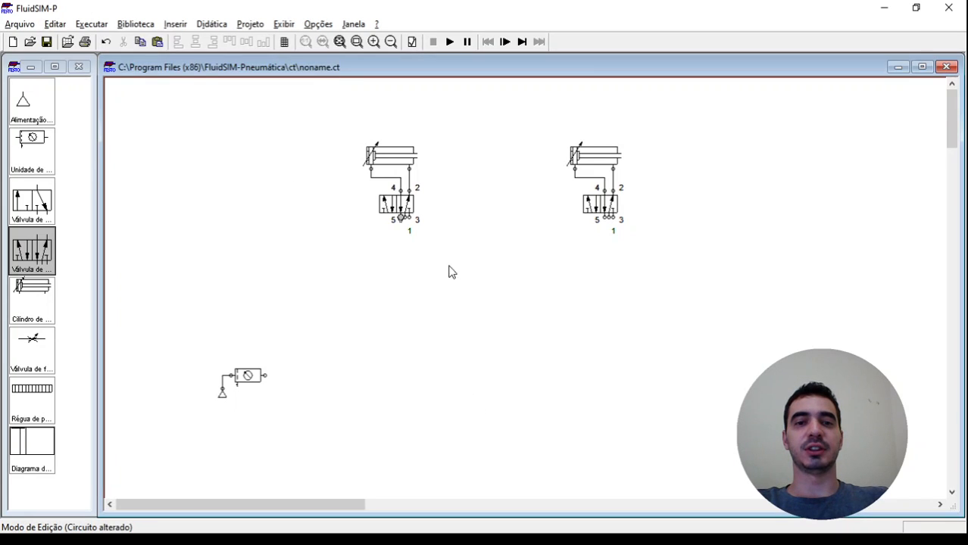
{"action": "double_click", "coordinate": [410, 218]}
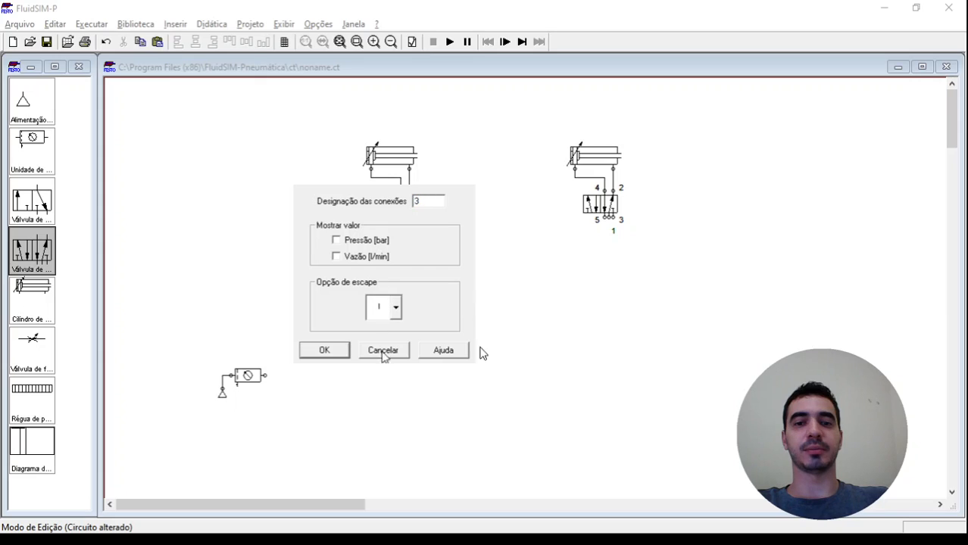
{"action": "key", "text": "Down"}
{"action": "left_click", "coordinate": [345, 352]}
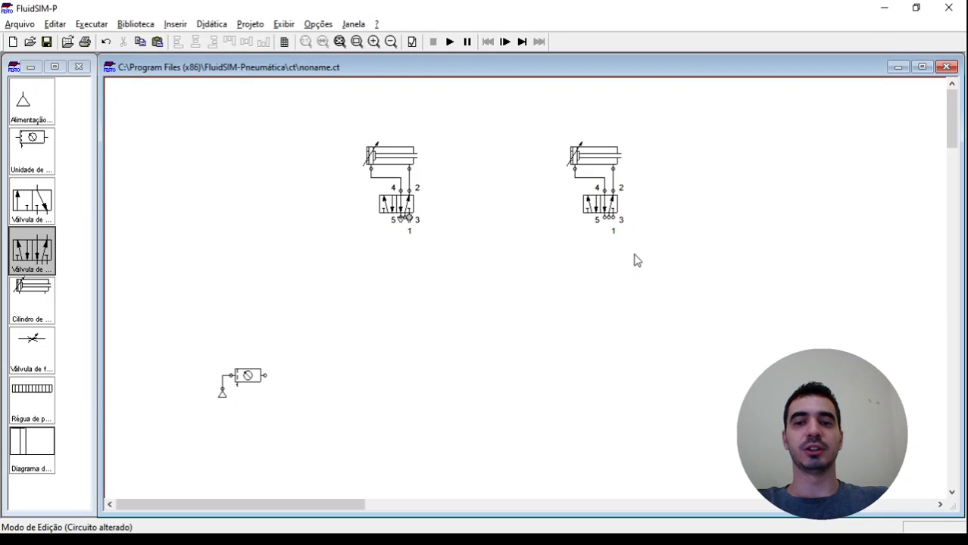
Fit the triangular exhaust option to ports 5 and 3 of the second cylinder's 5/n-way valve
{"action": "double_click", "coordinate": [603, 217]}
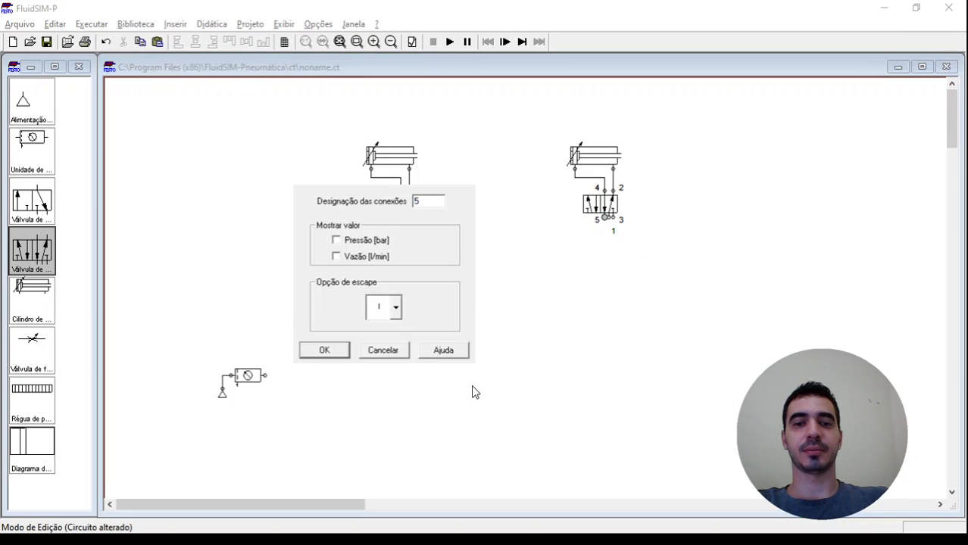
{"action": "key", "text": "Down"}
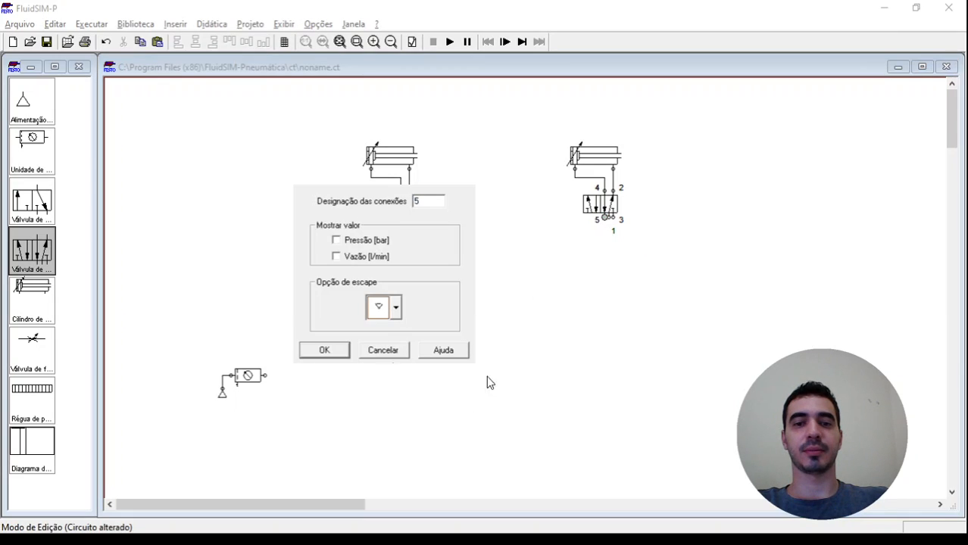
{"action": "left_click", "coordinate": [345, 351]}
{"action": "double_click", "coordinate": [621, 220]}
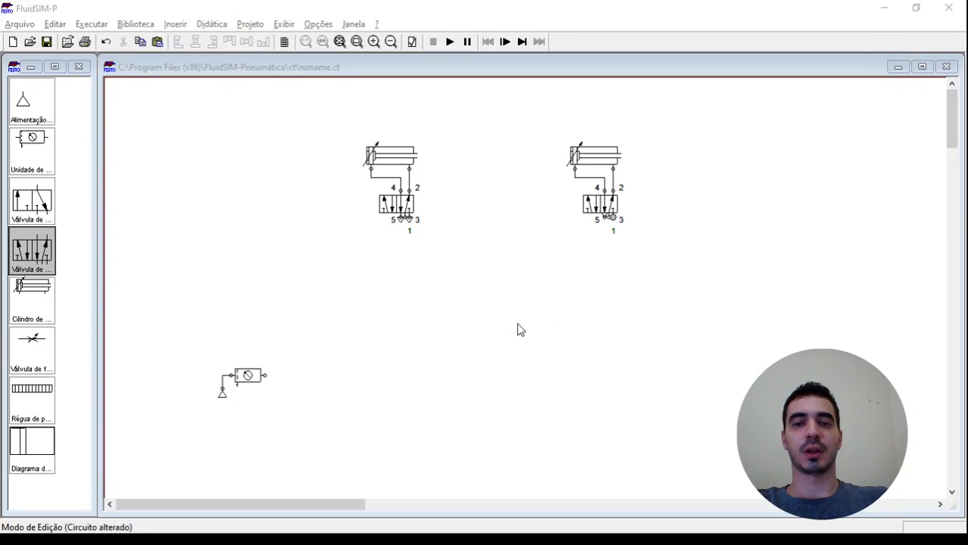
{"action": "key", "text": "Down"}
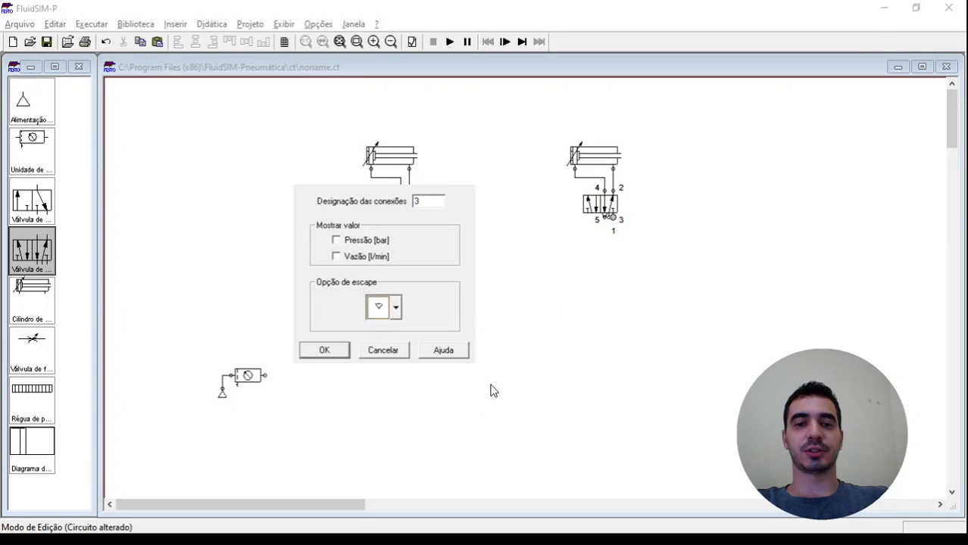
{"action": "left_click", "coordinate": [335, 351]}
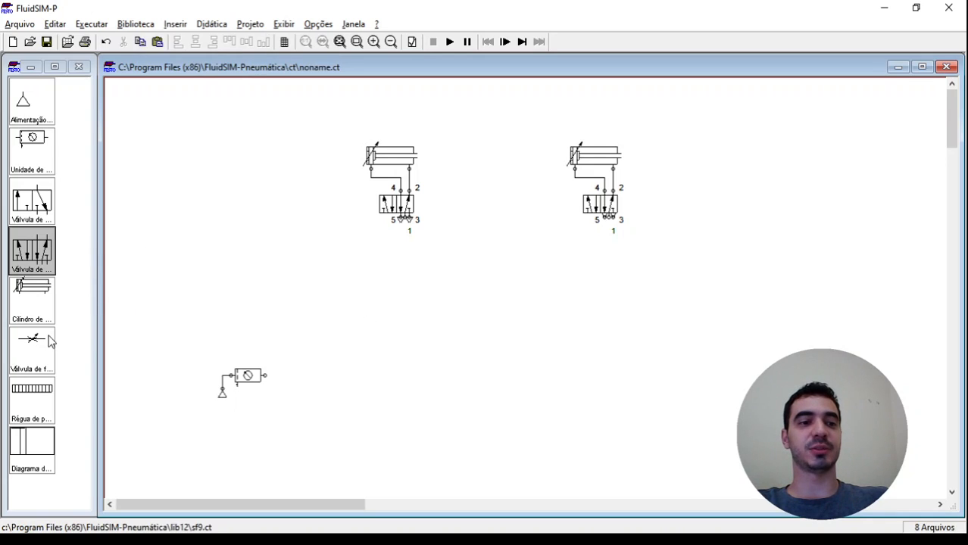
Place a flow valve upright below the first 5/n-way valve and set its opening percentage to 50
{"action": "left_click_drag", "start_coordinate": [52, 341], "coordinate": [404, 282]}
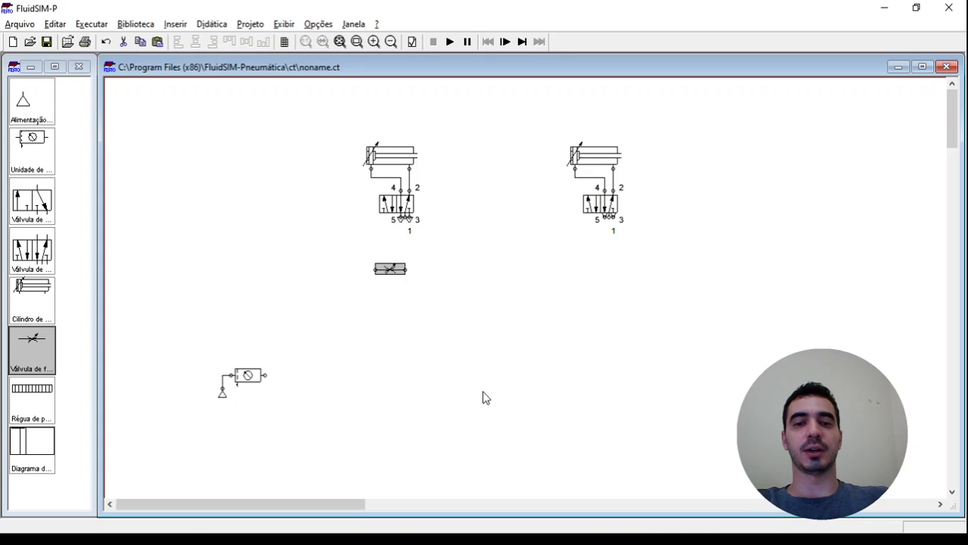
{"action": "key", "text": "ctrl+r"}
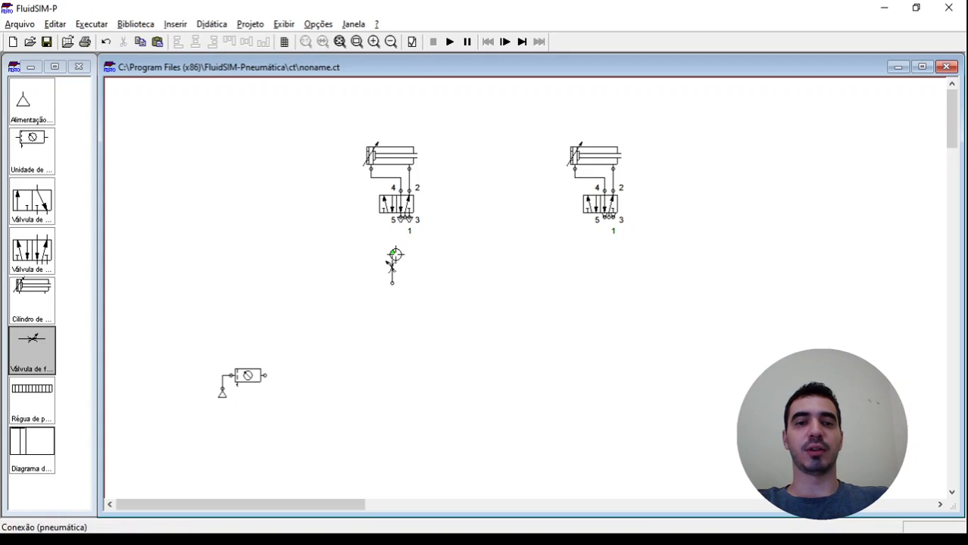
{"action": "left_click_drag", "start_coordinate": [392, 262], "coordinate": [404, 262]}
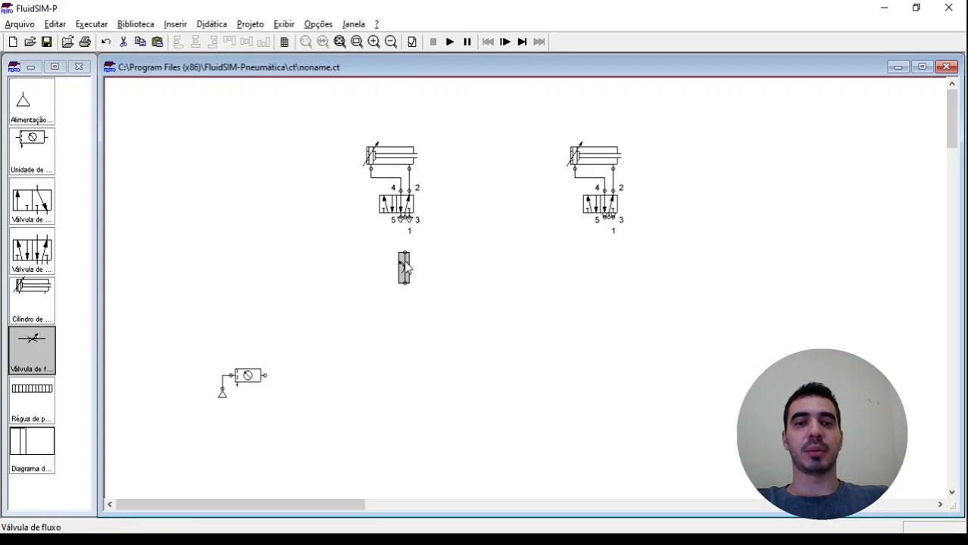
{"action": "double_click", "coordinate": [405, 264]}
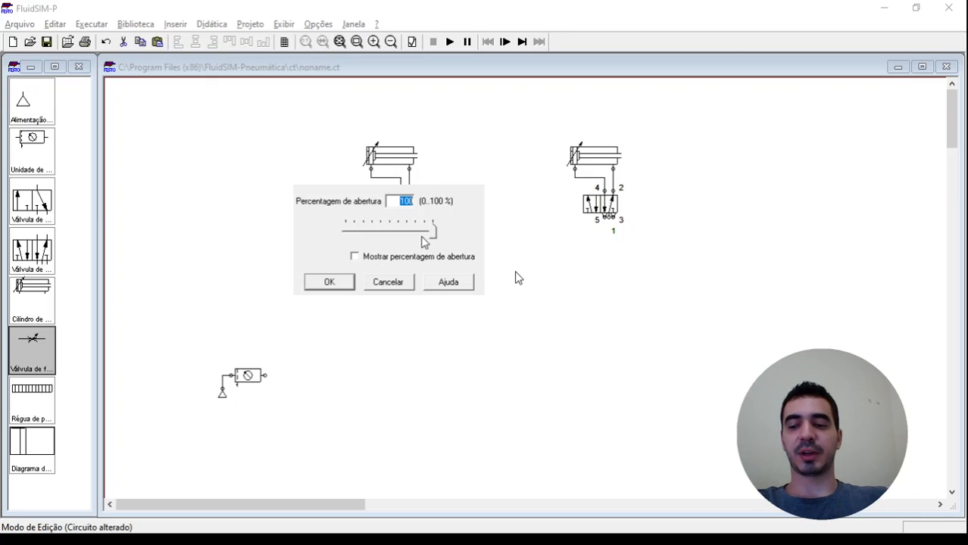
{"action": "type", "text": "50"}
{"action": "key", "text": "Return"}
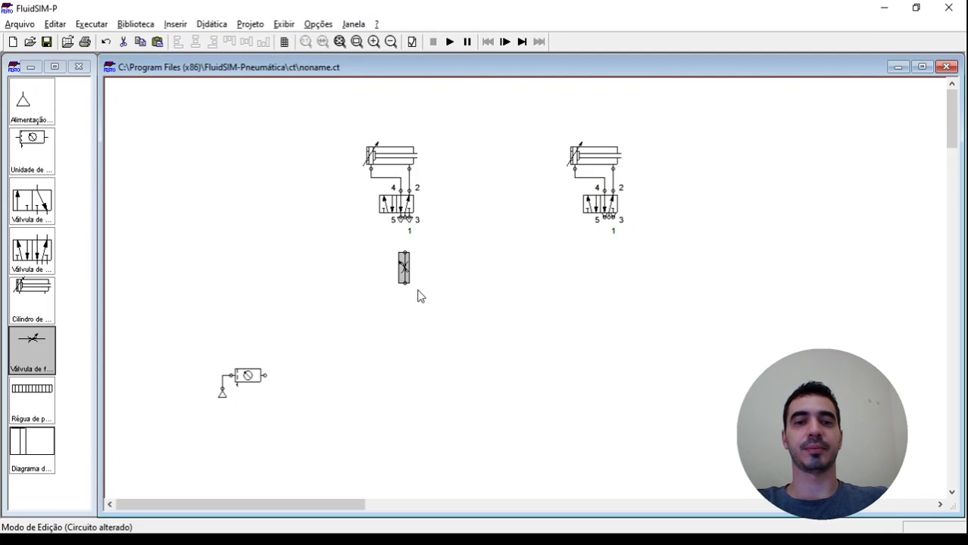
Duplicate the flow valve below the second 5/n-way valve and connect each flow valve to port 1 above it
{"action": "left_click_drag", "start_coordinate": [404, 269], "coordinate": [613, 219]}
{"action": "left_click_drag", "start_coordinate": [408, 251], "coordinate": [409, 224]}
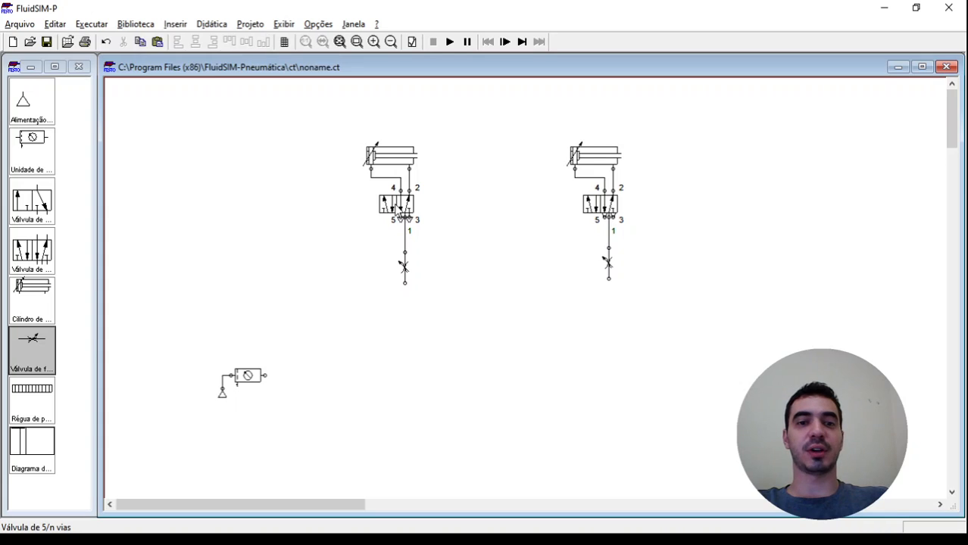
Give the first 5/n-way valve pneumatic pilot actuation on both its left and right sides
{"action": "double_click", "coordinate": [400, 213]}
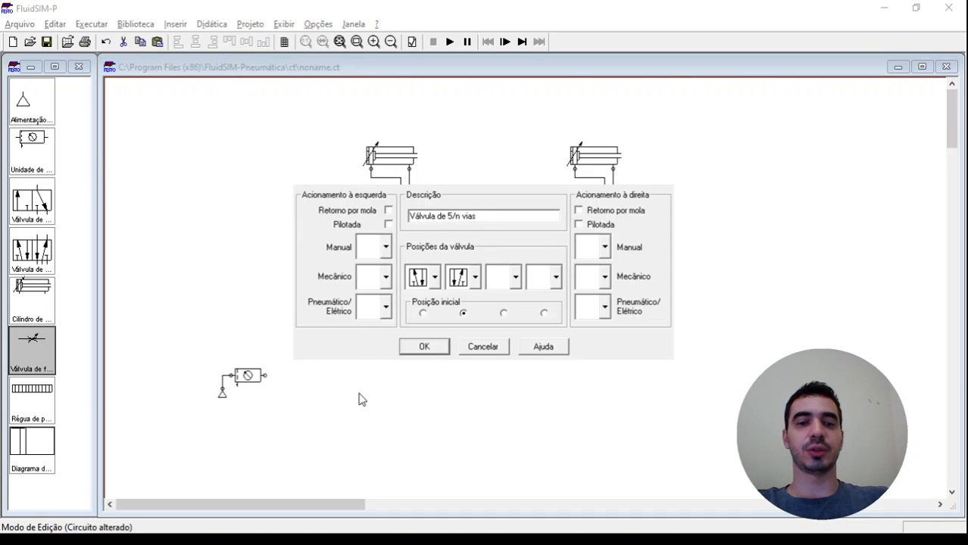
{"action": "left_click", "coordinate": [360, 392]}
{"action": "left_click", "coordinate": [602, 307]}
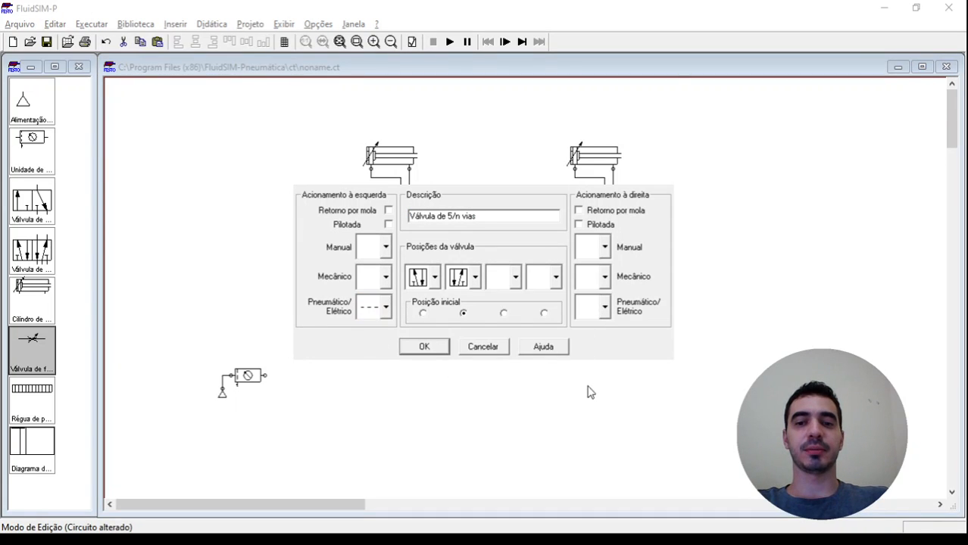
{"action": "left_click", "coordinate": [442, 348]}
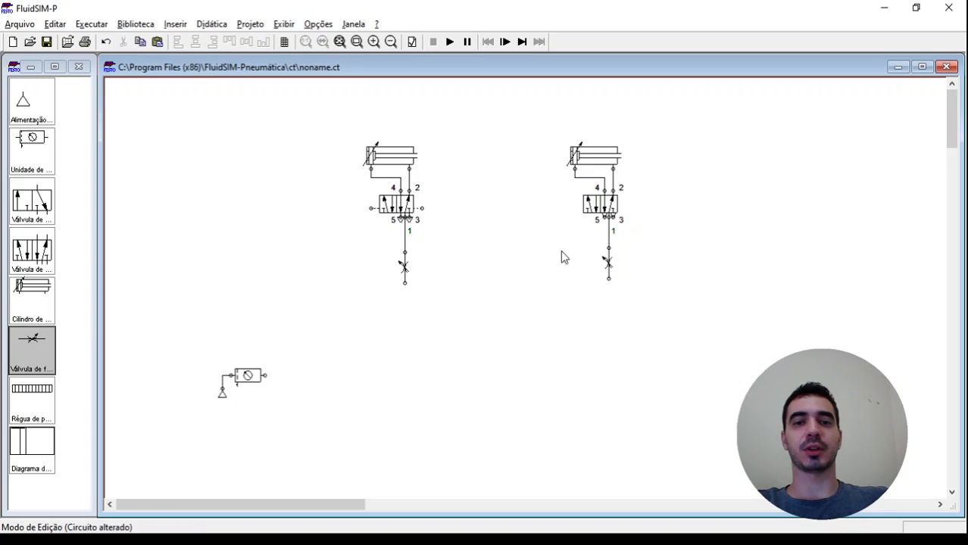
Give the second 5/n-way valve pneumatic pilot actuation on both its left and right sides
{"action": "double_click", "coordinate": [605, 203]}
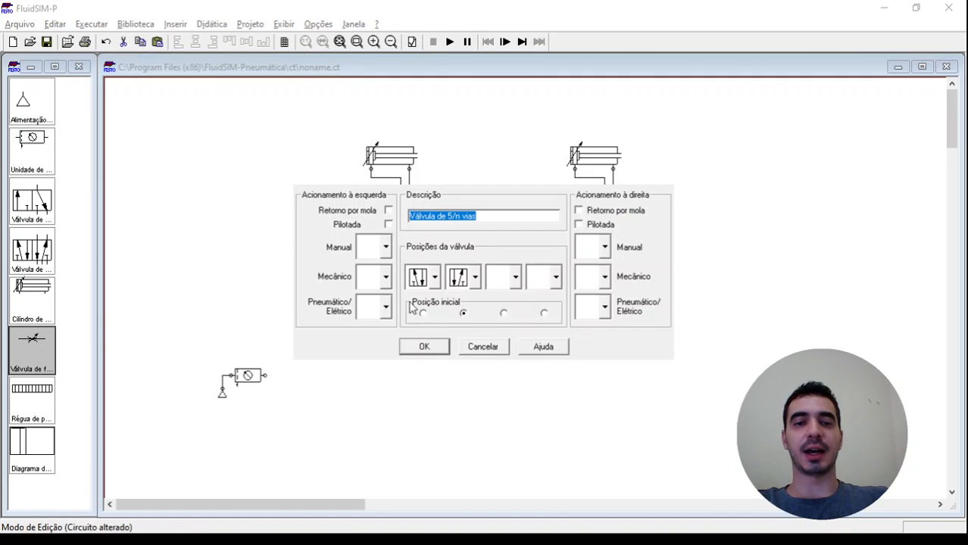
{"action": "left_click", "coordinate": [379, 307]}
{"action": "left_click", "coordinate": [377, 395]}
{"action": "left_click", "coordinate": [610, 312]}
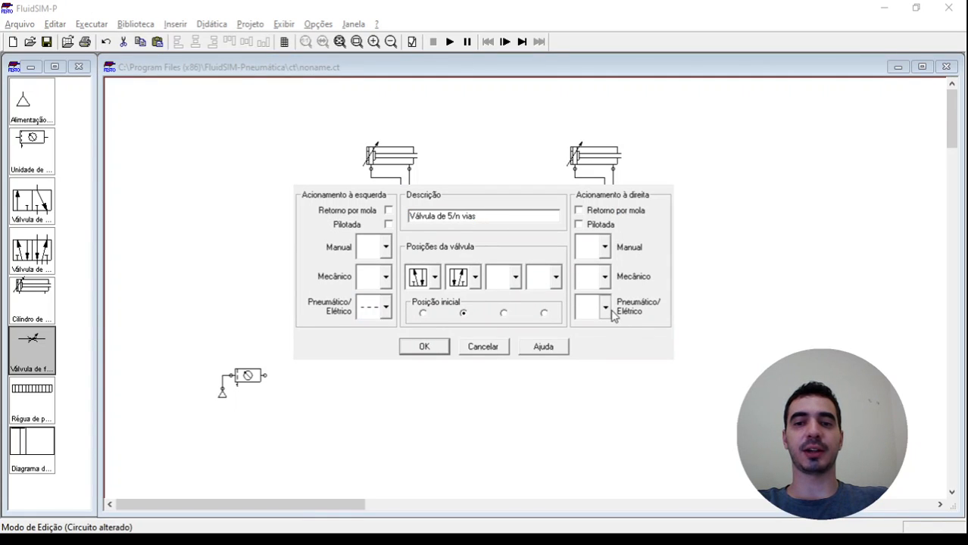
{"action": "left_click", "coordinate": [443, 351]}
Connect both flow valves to the air service unit's outlet and add a position ruler at each cylinder's rod end
{"action": "left_click_drag", "start_coordinate": [404, 285], "coordinate": [265, 375]}
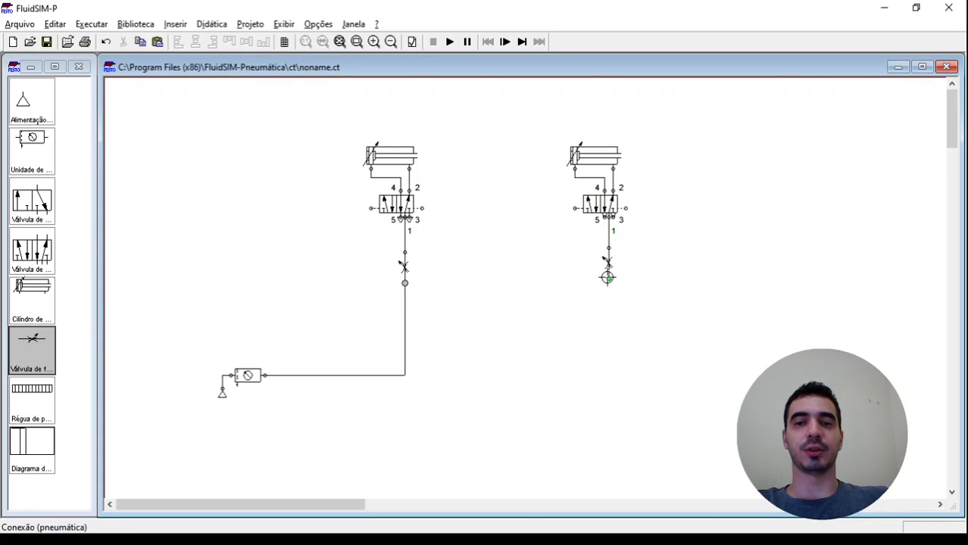
{"action": "left_click_drag", "start_coordinate": [609, 278], "coordinate": [406, 377]}
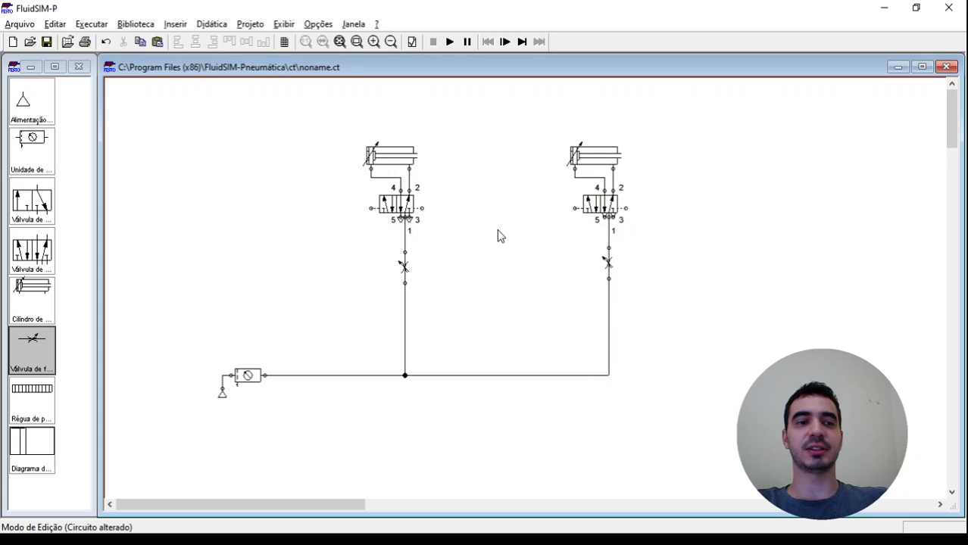
{"action": "left_click_drag", "start_coordinate": [42, 410], "coordinate": [650, 141]}
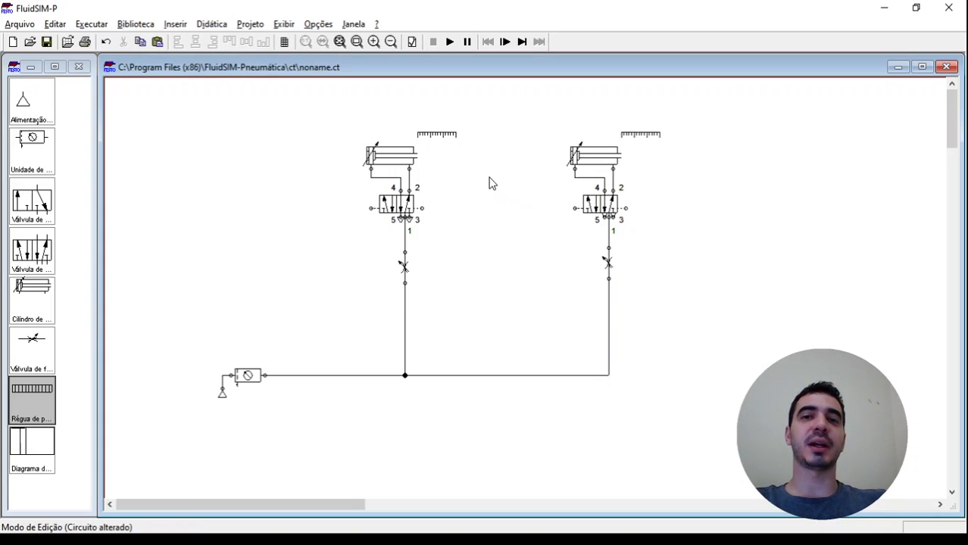
Place a 3/n-way valve left of the first flow valve with a manual push-button on its left and spring return on its right
{"action": "left_click_drag", "start_coordinate": [35, 201], "coordinate": [359, 270]}
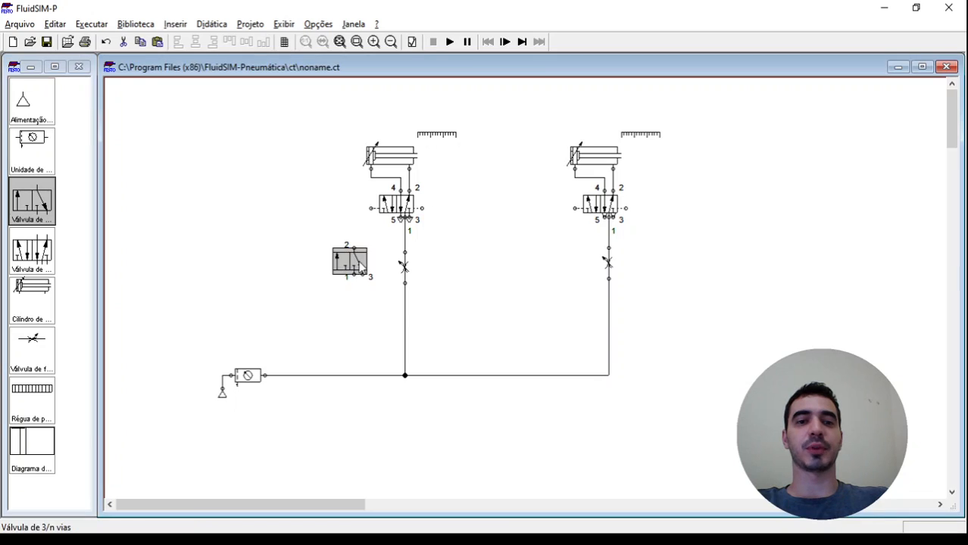
{"action": "left_click", "coordinate": [377, 253]}
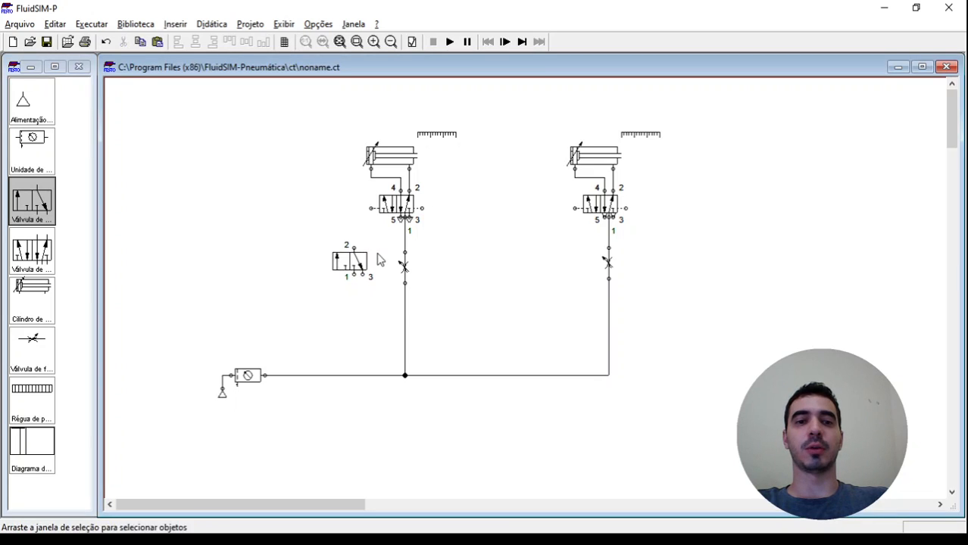
{"action": "double_click", "coordinate": [340, 264]}
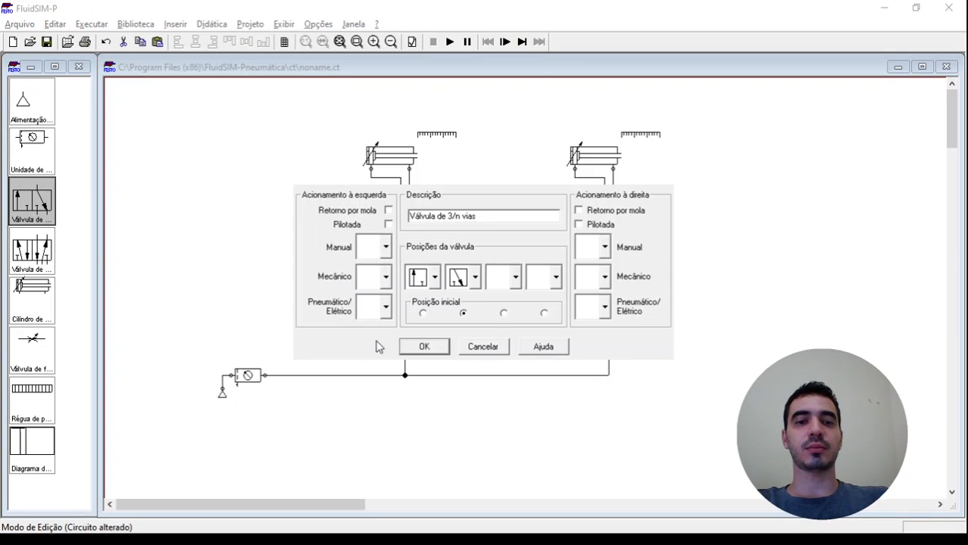
{"action": "left_click", "coordinate": [376, 341]}
{"action": "left_click", "coordinate": [616, 214]}
{"action": "key", "text": "Return"}
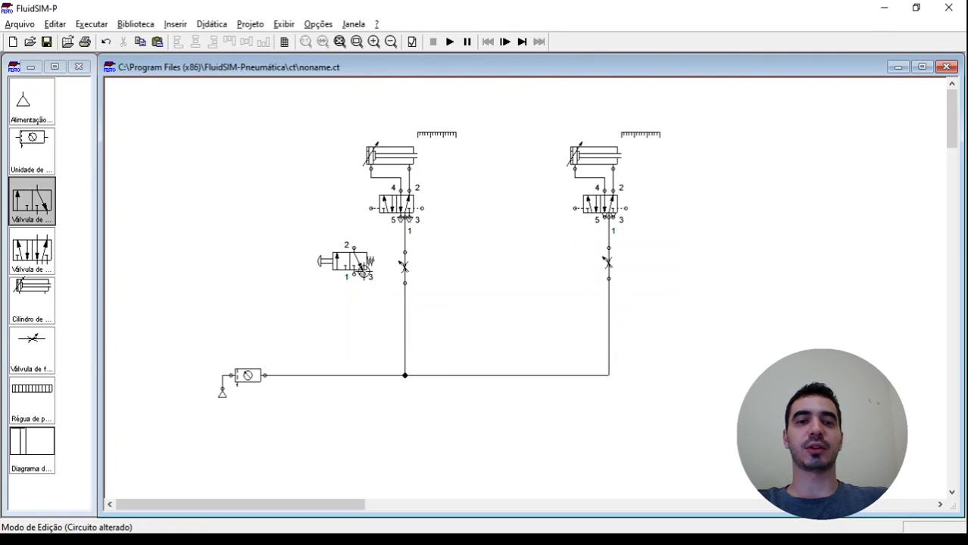
Fit the triangular exhaust option to port 3 of the 3/n-way push-button valve
{"action": "double_click", "coordinate": [364, 274]}
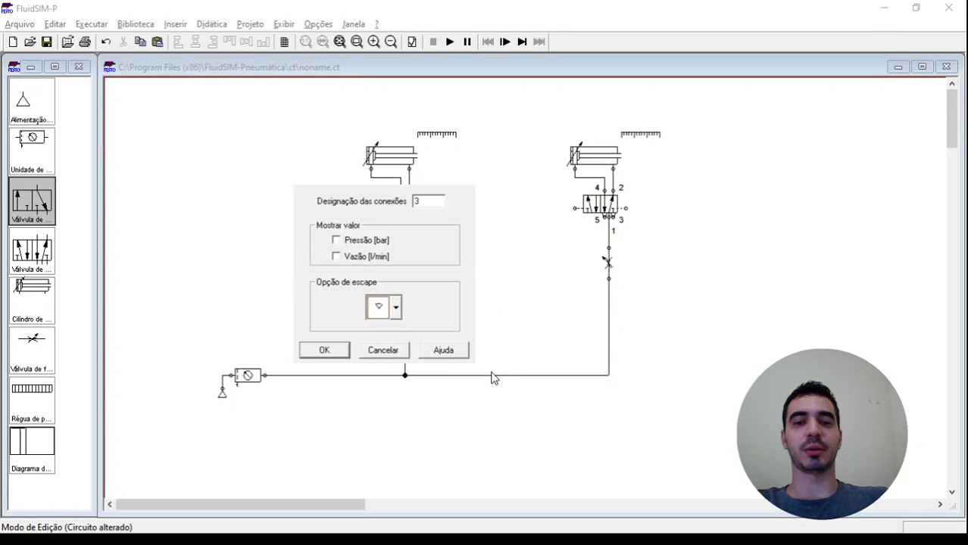
{"action": "key", "text": "Return"}
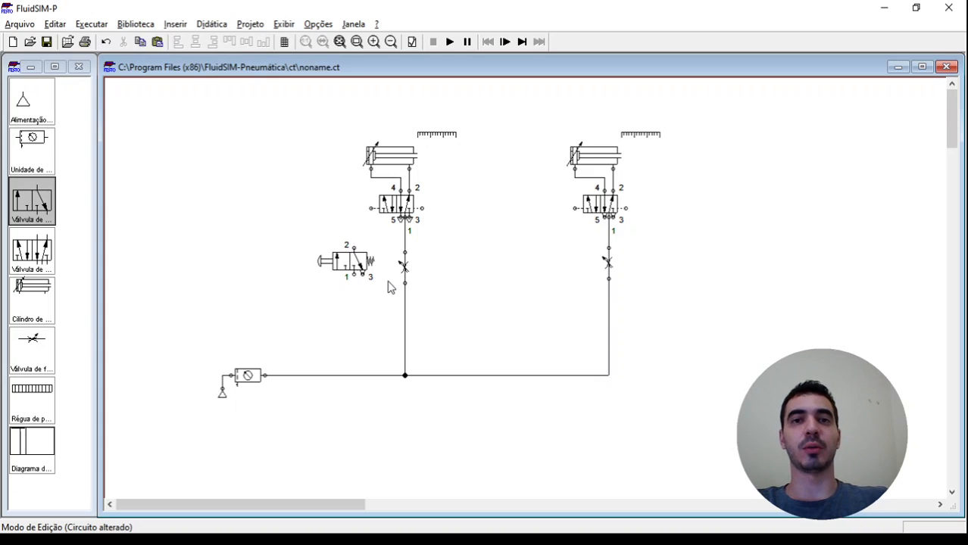
Copy the push-button 3/n-way valve between the two flow valves and replace the copy's left manual actuation with a mechanical roller
{"action": "left_click_drag", "start_coordinate": [355, 265], "coordinate": [479, 272]}
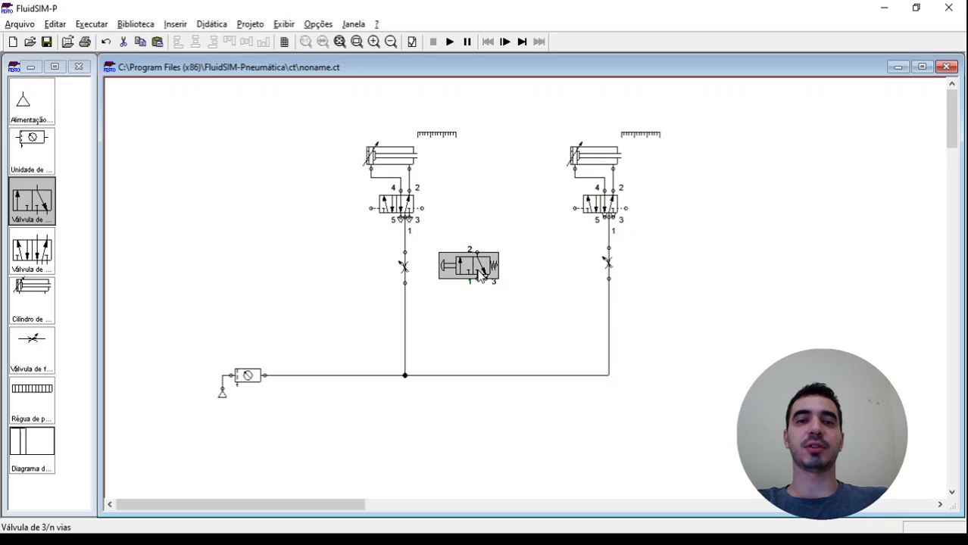
{"action": "key", "text": "ctrl+z"}
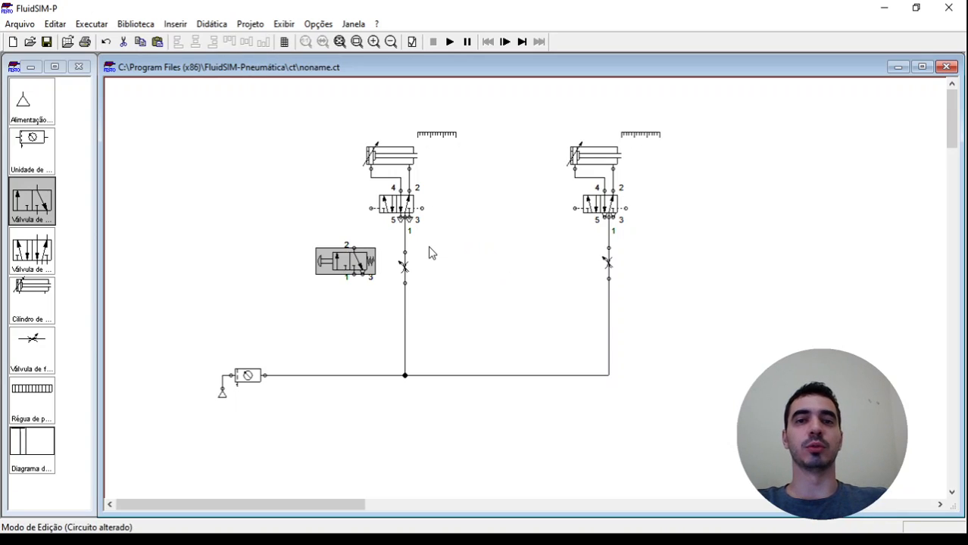
{"action": "left_click_drag", "start_coordinate": [358, 271], "coordinate": [471, 274]}
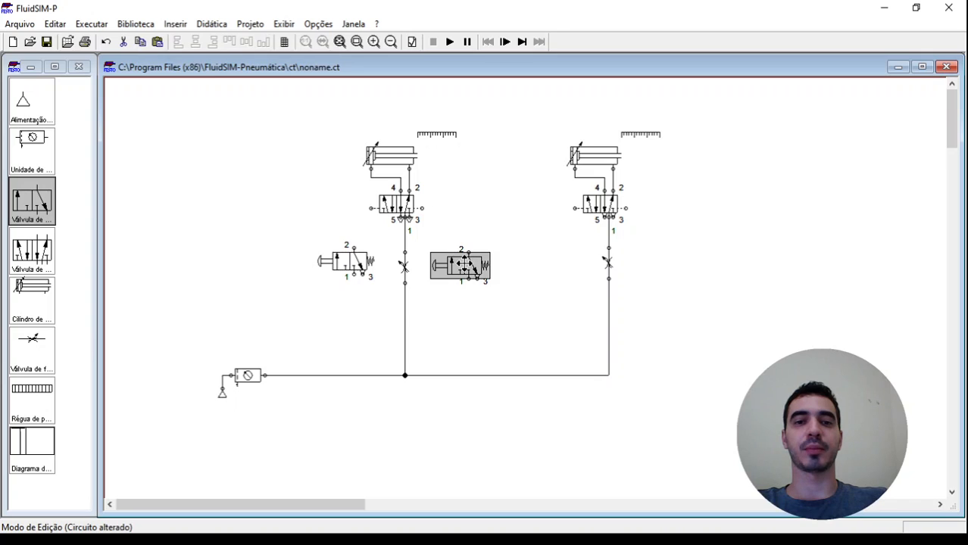
{"action": "double_click", "coordinate": [462, 271]}
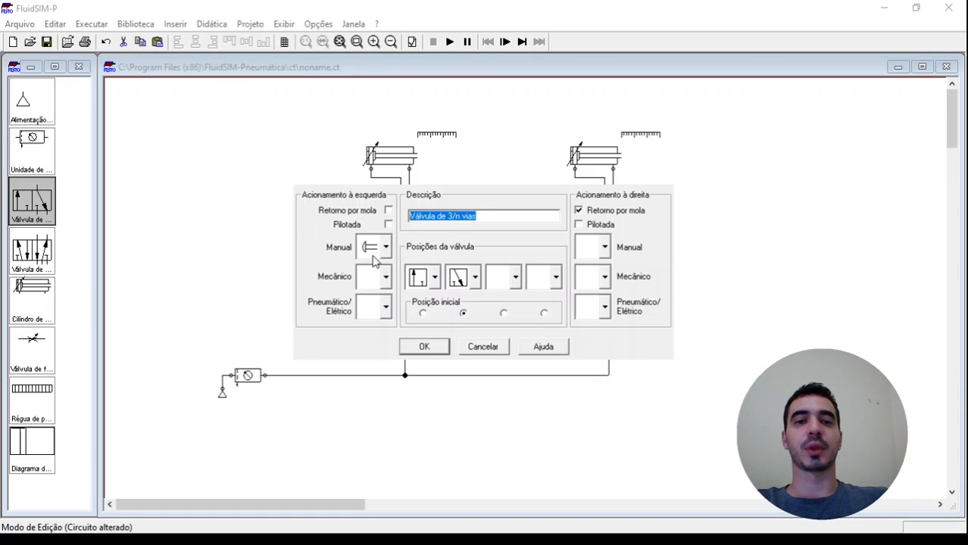
{"action": "left_click", "coordinate": [386, 249]}
{"action": "left_click", "coordinate": [372, 264]}
{"action": "left_click", "coordinate": [385, 278]}
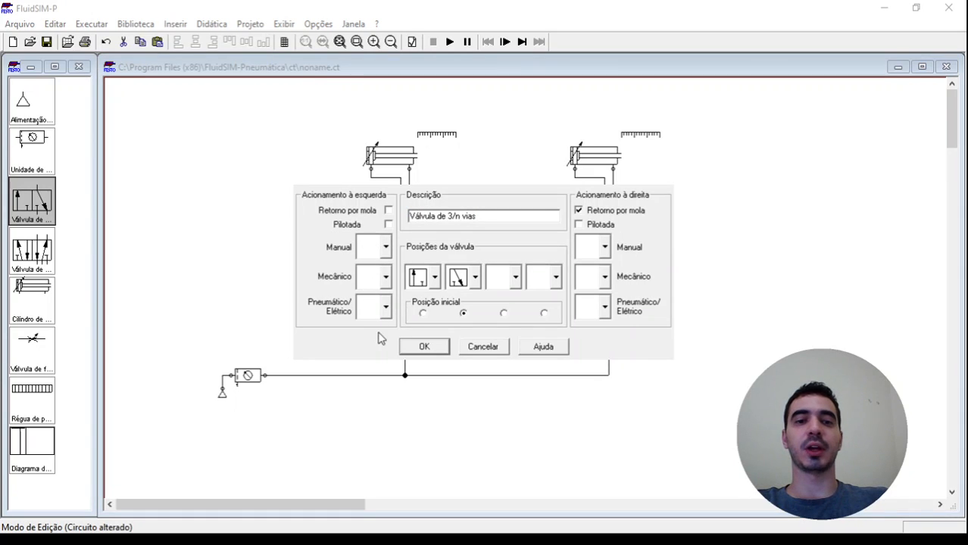
{"action": "left_click", "coordinate": [377, 350]}
{"action": "left_click", "coordinate": [445, 347]}
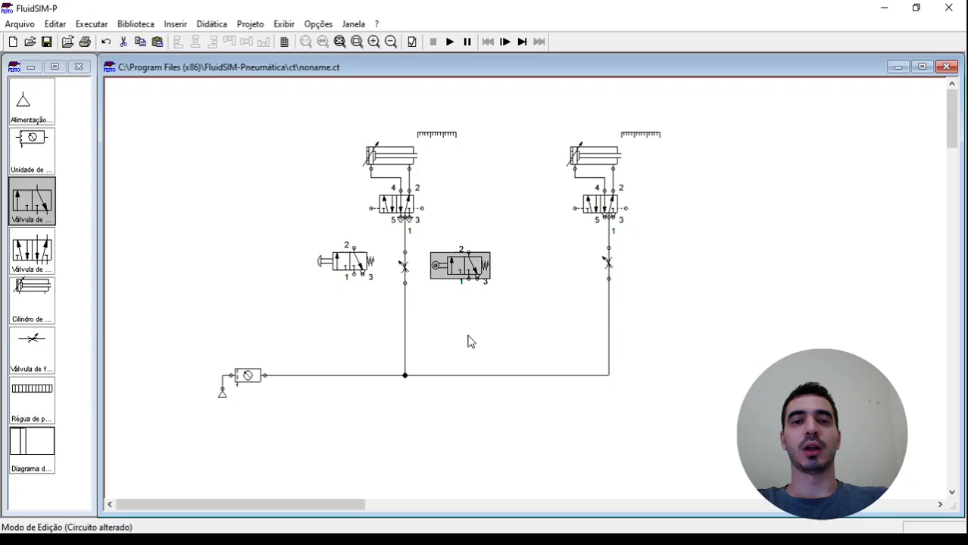
{"action": "left_click", "coordinate": [520, 286]}
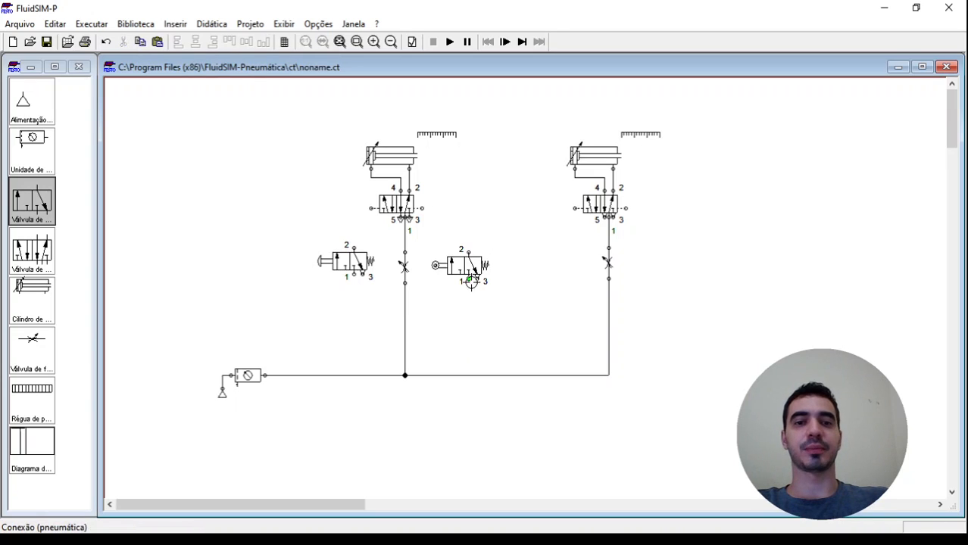
Copy the roller valve to both sides of the second flow valve and connect each 3/n-way valve's port 2 to the adjacent 5/n-way pilot port
{"action": "left_click", "coordinate": [468, 265]}
{"action": "left_click_drag", "start_coordinate": [470, 261], "coordinate": [422, 208]}
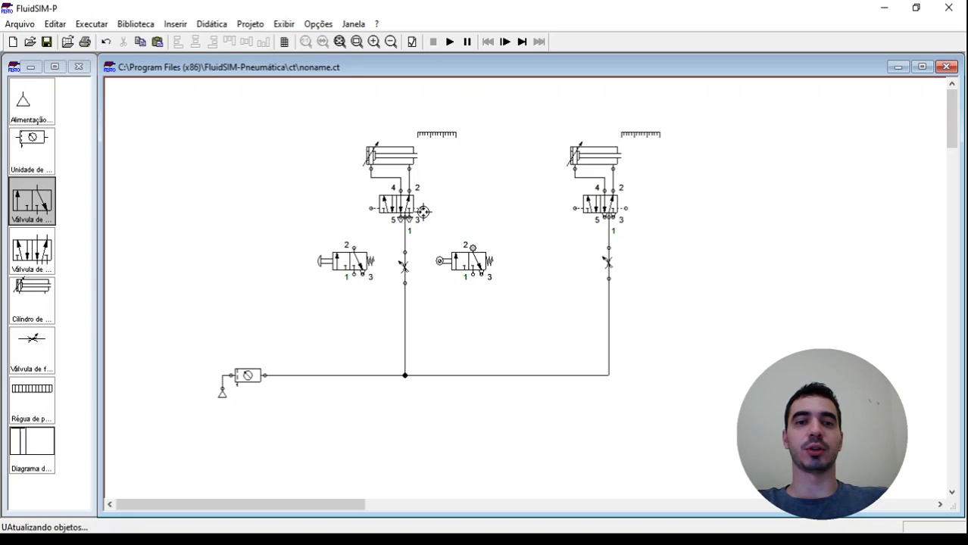
{"action": "left_click", "coordinate": [496, 269]}
{"action": "left_click_drag", "start_coordinate": [496, 269], "coordinate": [581, 268]}
{"action": "left_click", "coordinate": [570, 214]}
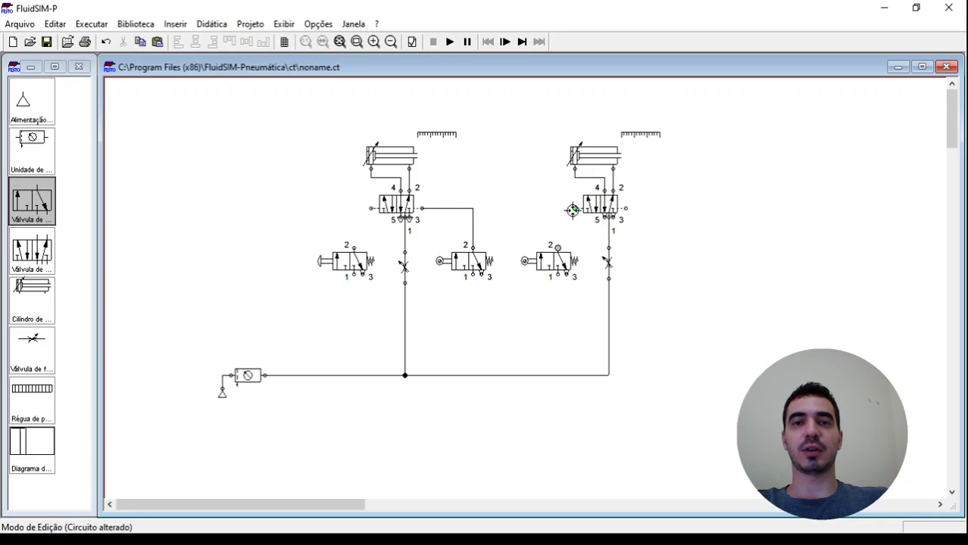
{"action": "left_click_drag", "start_coordinate": [572, 210], "coordinate": [665, 260]}
{"action": "left_click", "coordinate": [671, 231]}
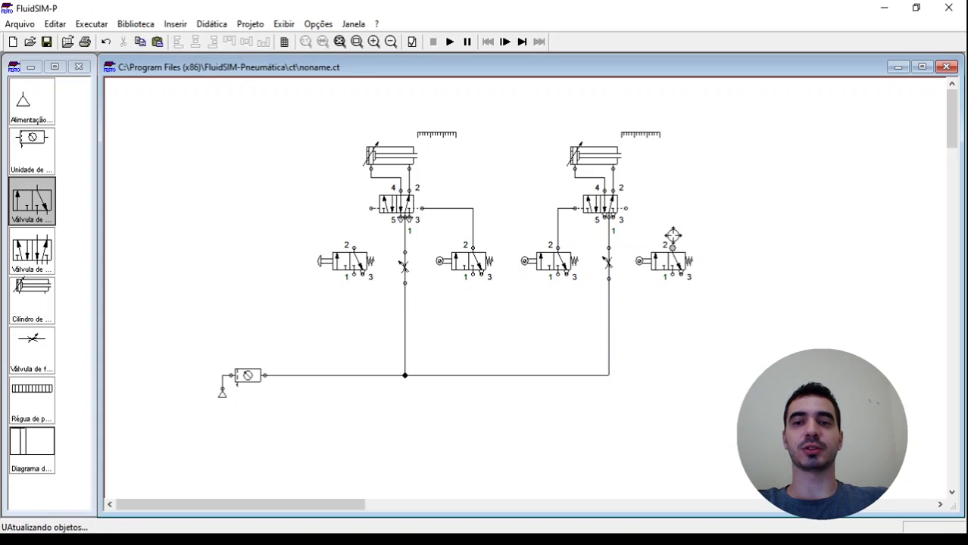
{"action": "left_click_drag", "start_coordinate": [626, 208], "coordinate": [672, 248]}
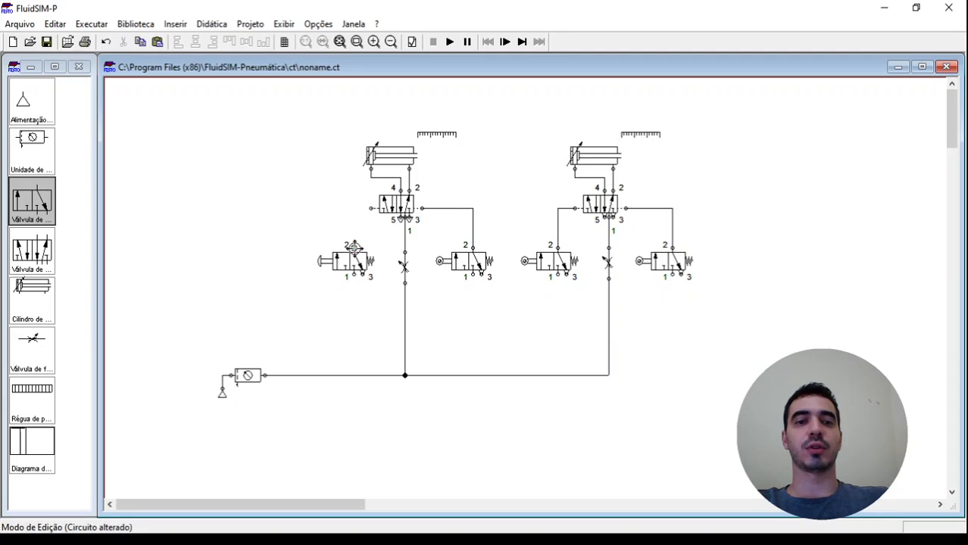
{"action": "left_click_drag", "start_coordinate": [354, 247], "coordinate": [370, 208]}
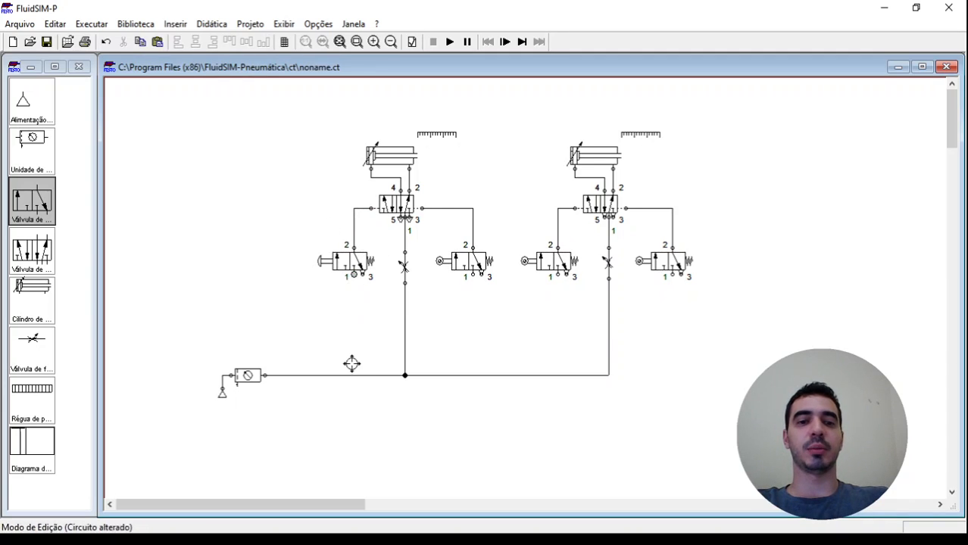
Connect port 1 of all four 3/n-way valves to the main air supply line
{"action": "left_click_drag", "start_coordinate": [350, 377], "coordinate": [352, 376]}
{"action": "left_click_drag", "start_coordinate": [473, 275], "coordinate": [472, 375]}
{"action": "left_click_drag", "start_coordinate": [559, 275], "coordinate": [558, 375]}
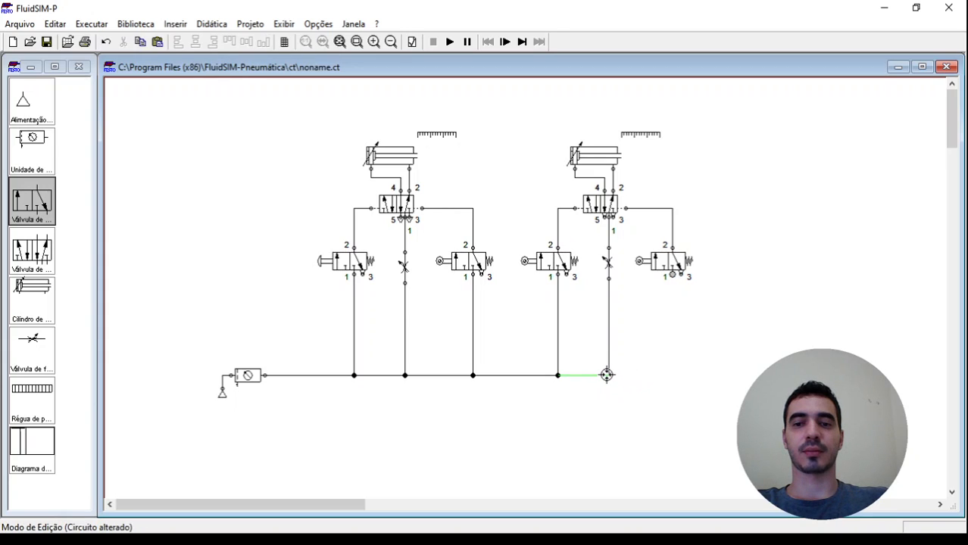
{"action": "left_click_drag", "start_coordinate": [611, 375], "coordinate": [673, 276]}
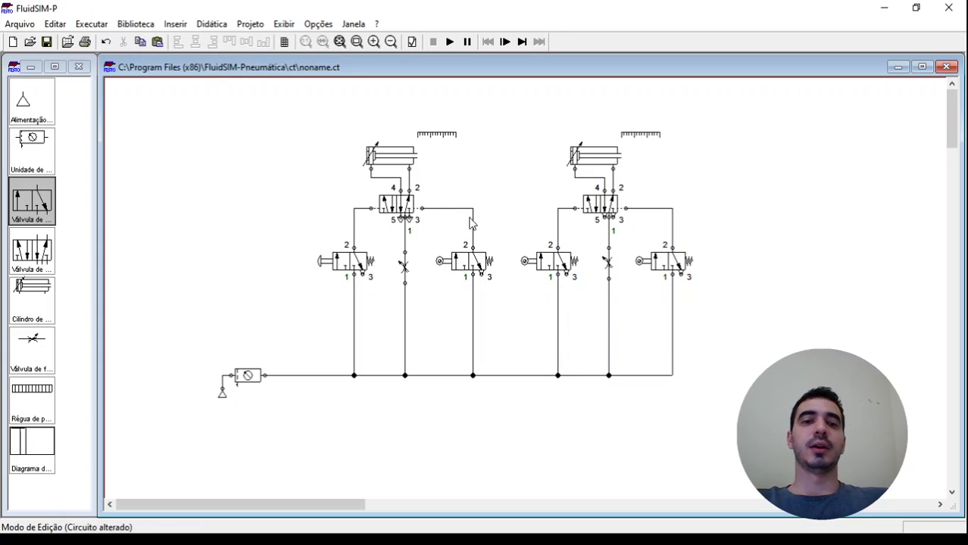
Move the air source, service unit and main supply line with its junctions up closer to the 3/n-way valves
{"action": "left_click_drag", "start_coordinate": [772, 453], "coordinate": [187, 322]}
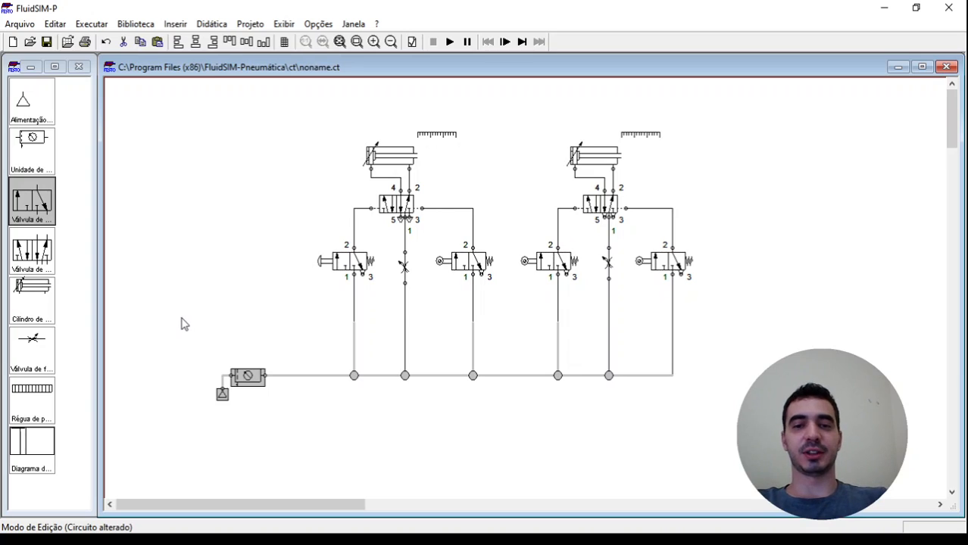
{"action": "key", "text": "Up"}
{"action": "key", "text": "Up"}
{"action": "key", "text": "Up"}
{"action": "key", "text": "Up"}
{"action": "key", "text": "Up"}
{"action": "key", "text": "Up"}
{"action": "key", "text": "Up"}
{"action": "key", "text": "Up"}
{"action": "key", "text": "Up"}
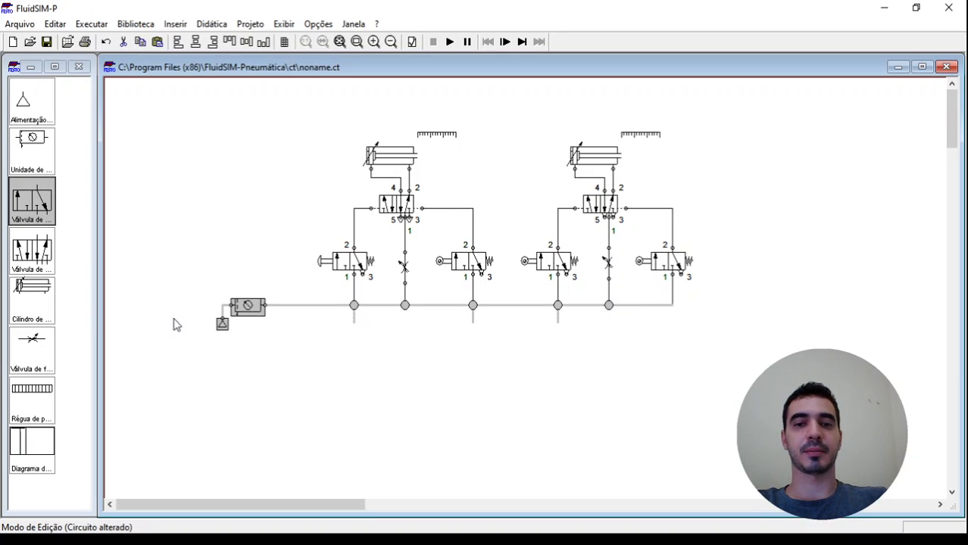
{"action": "key", "text": "Down"}
{"action": "key", "text": "Down"}
{"action": "key", "text": "Down"}
{"action": "left_click", "coordinate": [704, 359]}
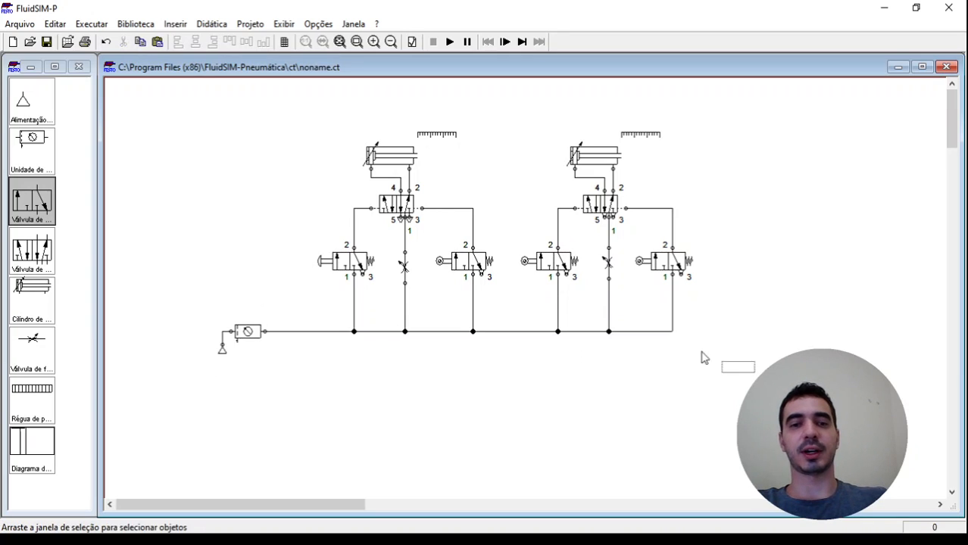
Place a text component from the overview component library to the left of the first cylinder
{"action": "left_click", "coordinate": [339, 41]}
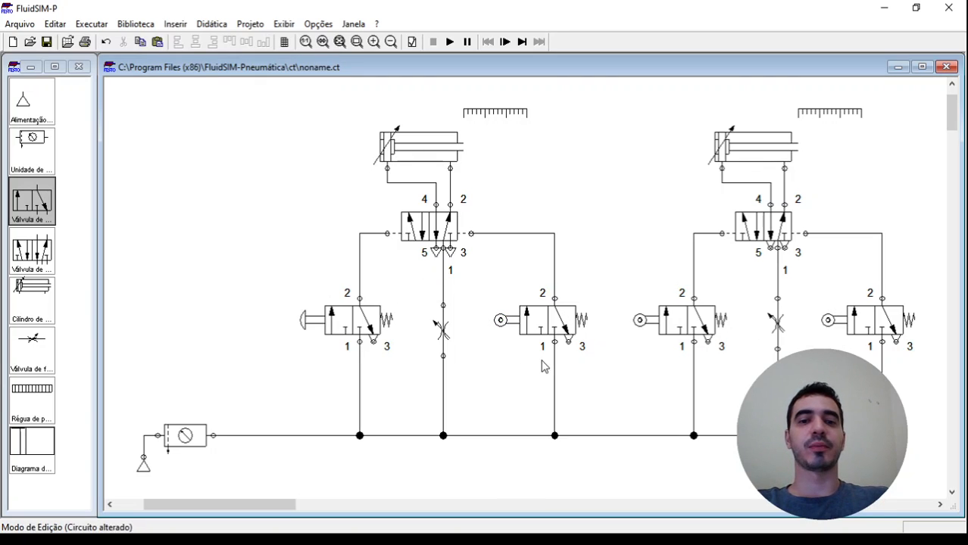
{"action": "left_click", "coordinate": [429, 143]}
{"action": "left_click", "coordinate": [532, 163]}
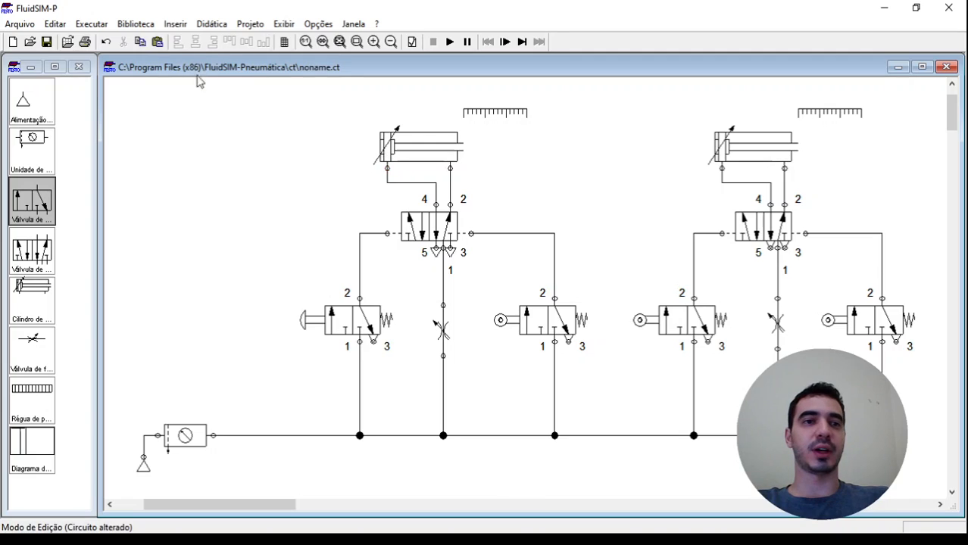
{"action": "left_click", "coordinate": [212, 24]}
{"action": "mouse_move", "coordinate": [136, 24]}
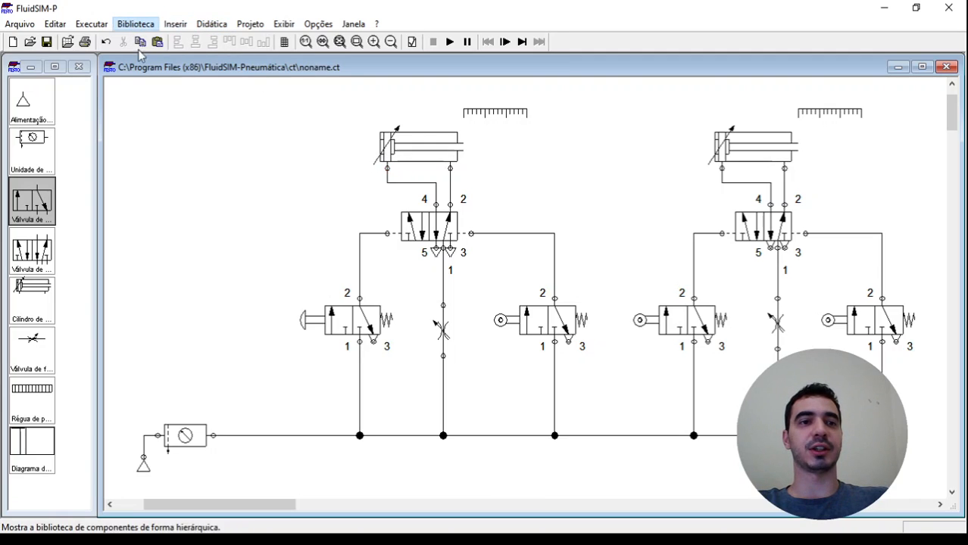
{"action": "left_click", "coordinate": [149, 69]}
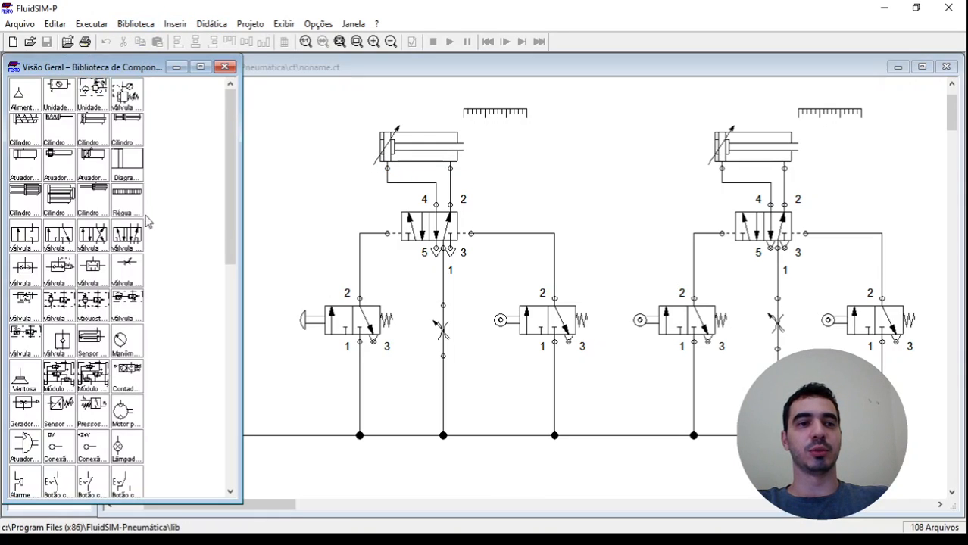
{"action": "scroll", "coordinate": [147, 418], "scroll_direction": "down", "scroll_amount": 10}
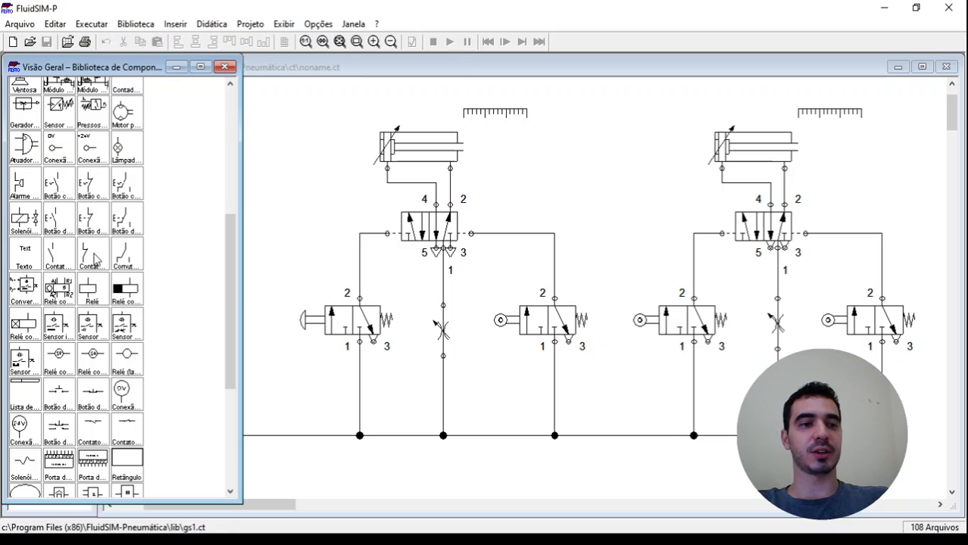
{"action": "left_click_drag", "start_coordinate": [25, 254], "coordinate": [341, 166]}
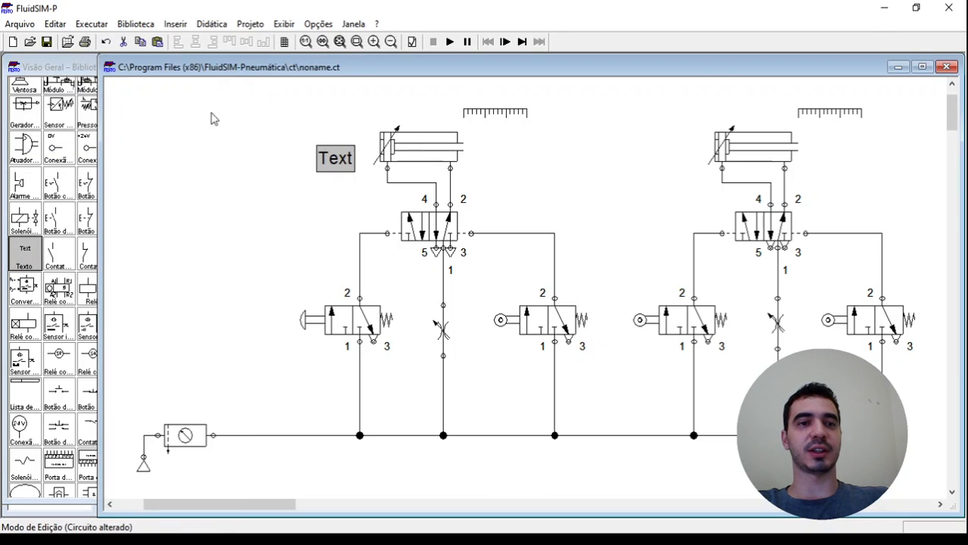
{"action": "left_click", "coordinate": [67, 68]}
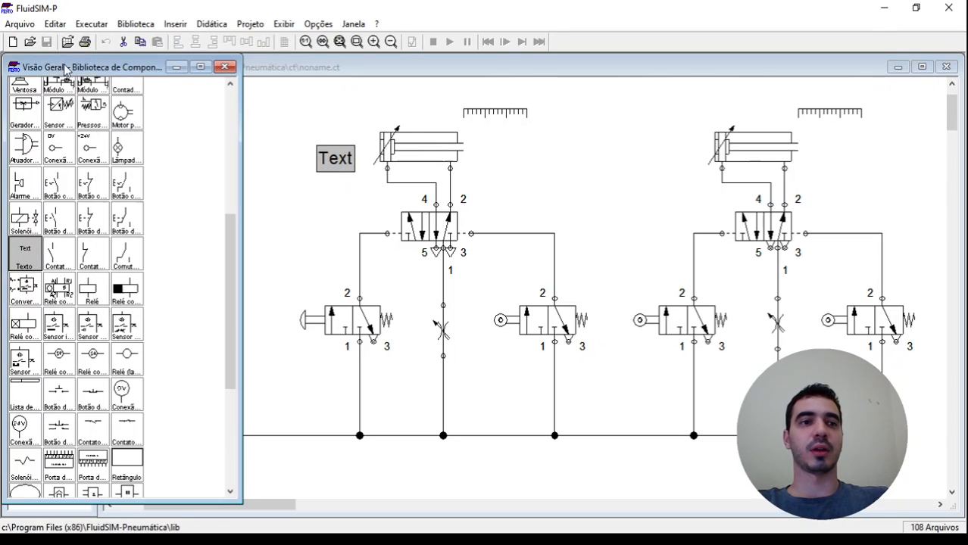
{"action": "left_click", "coordinate": [224, 67]}
Change the text to 1.0 with a frame around it and place it directly beside the first cylinder
{"action": "double_click", "coordinate": [331, 163]}
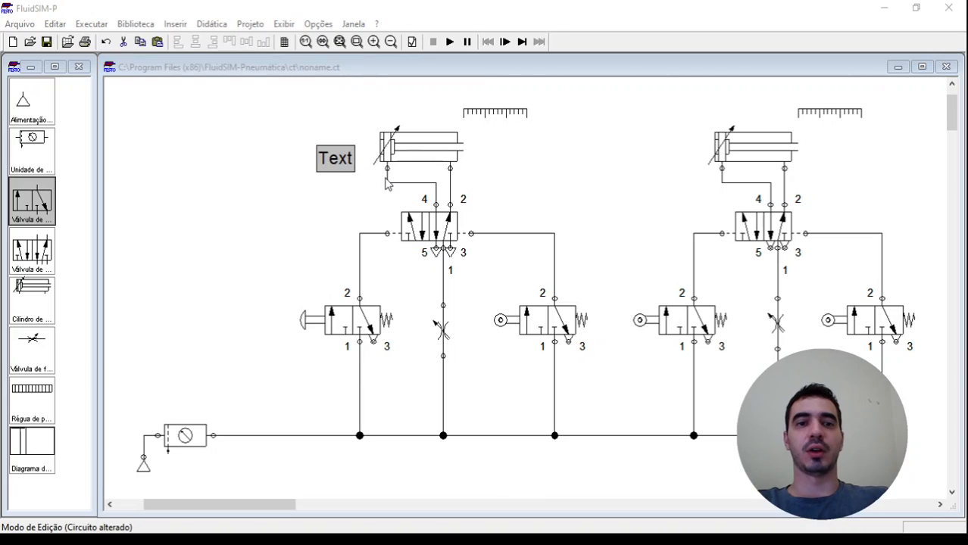
{"action": "type", "text": "1"}
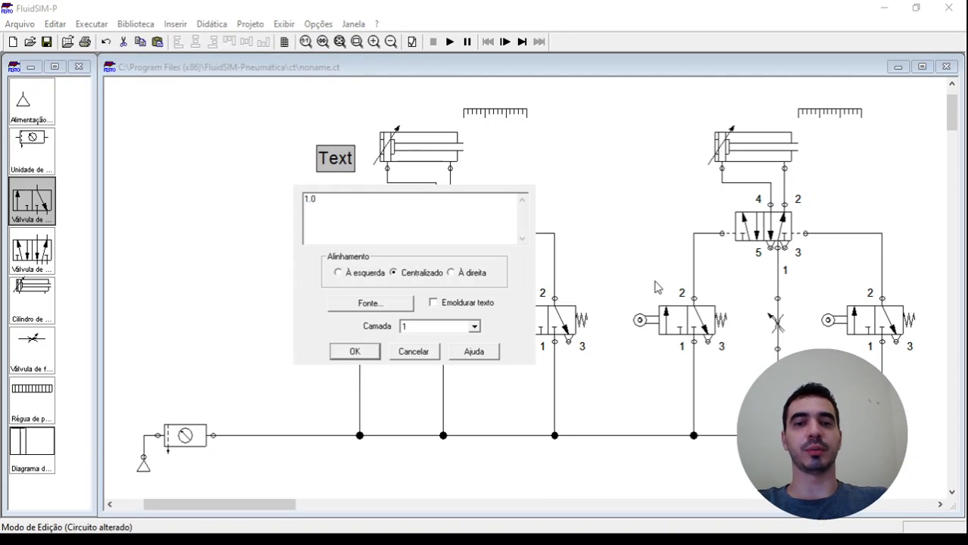
{"action": "left_click", "coordinate": [485, 306]}
{"action": "key", "text": "Return"}
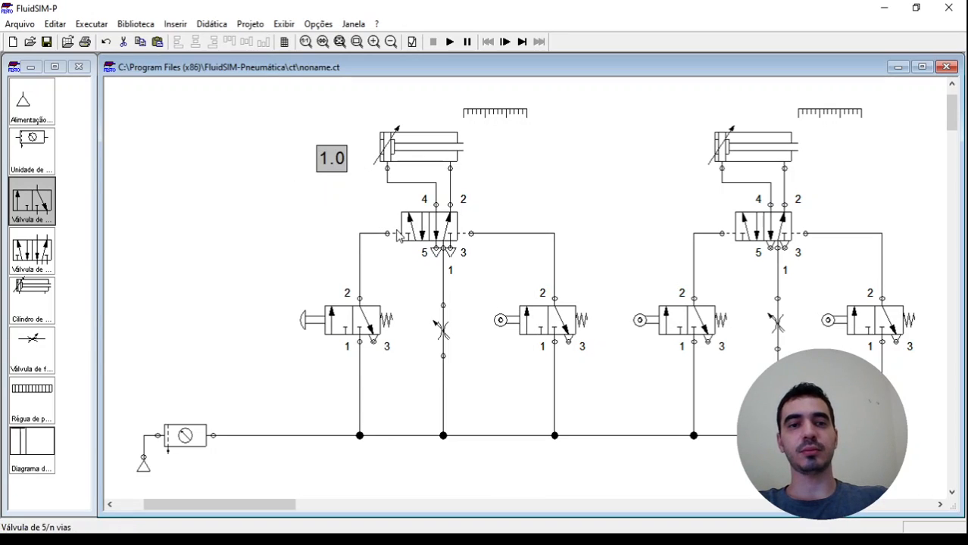
{"action": "left_click_drag", "start_coordinate": [335, 158], "coordinate": [358, 145]}
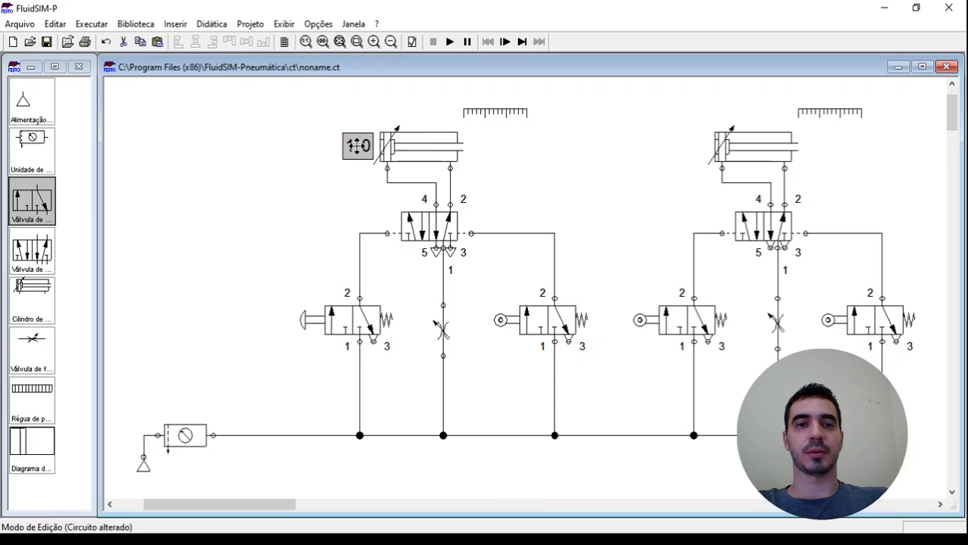
Copy the framed 1.0 label to the left of the second cylinder and change the copy's text to 2.0
{"action": "left_click_drag", "start_coordinate": [656, 164], "coordinate": [696, 152]}
{"action": "double_click", "coordinate": [695, 151]}
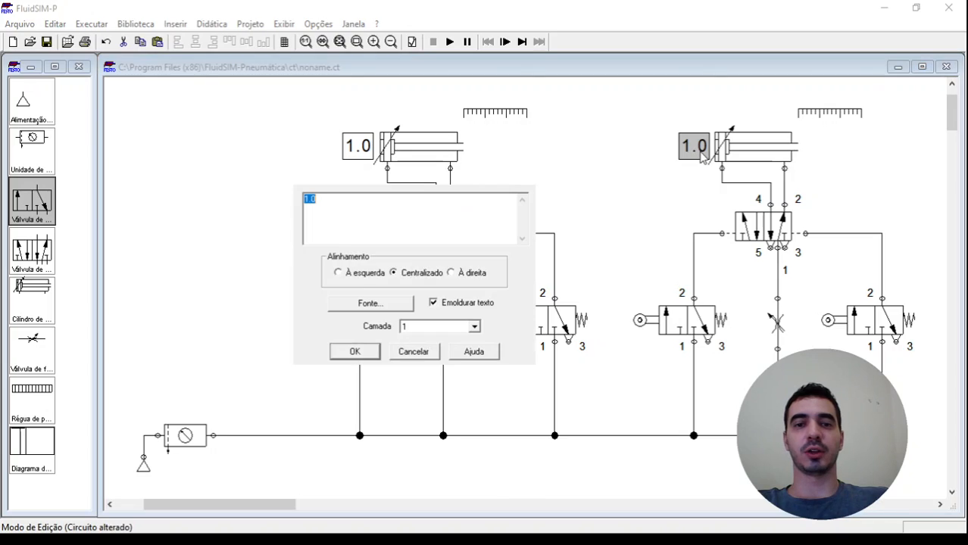
{"action": "type", "text": "2.0"}
{"action": "key", "text": "Return"}
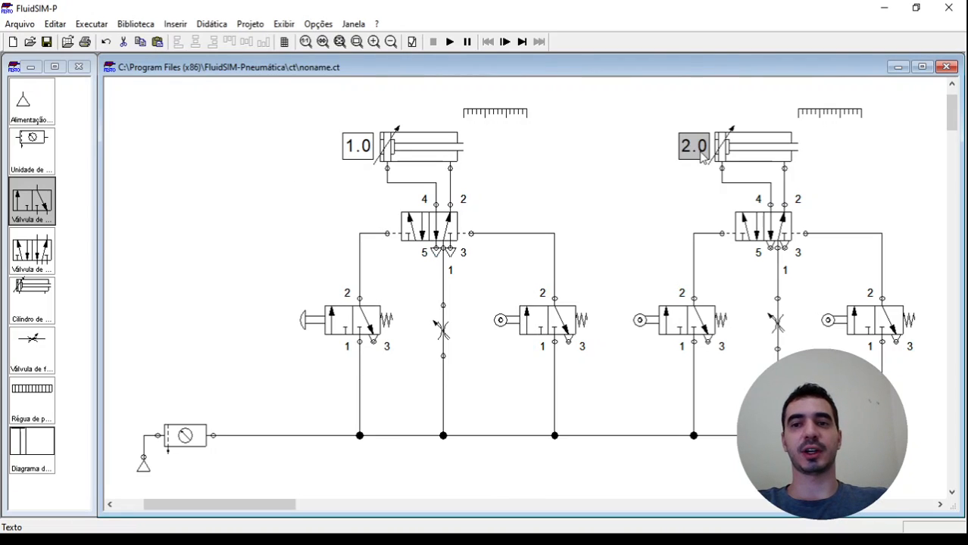
{"action": "left_click", "coordinate": [701, 185]}
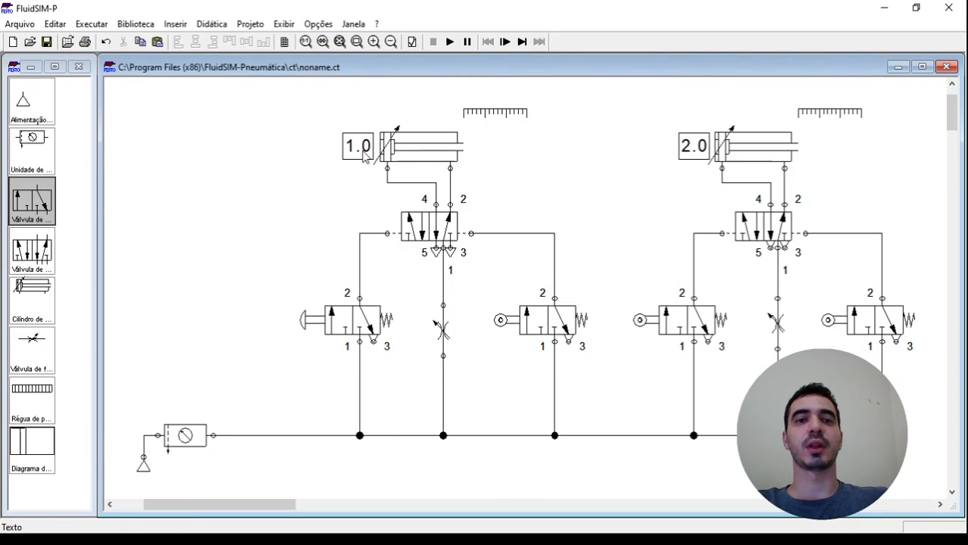
Copy the 1.0 label to the upper left of the first 5/n-way valve and change the copy's text to 1.1
{"action": "left_click_drag", "start_coordinate": [364, 148], "coordinate": [386, 215]}
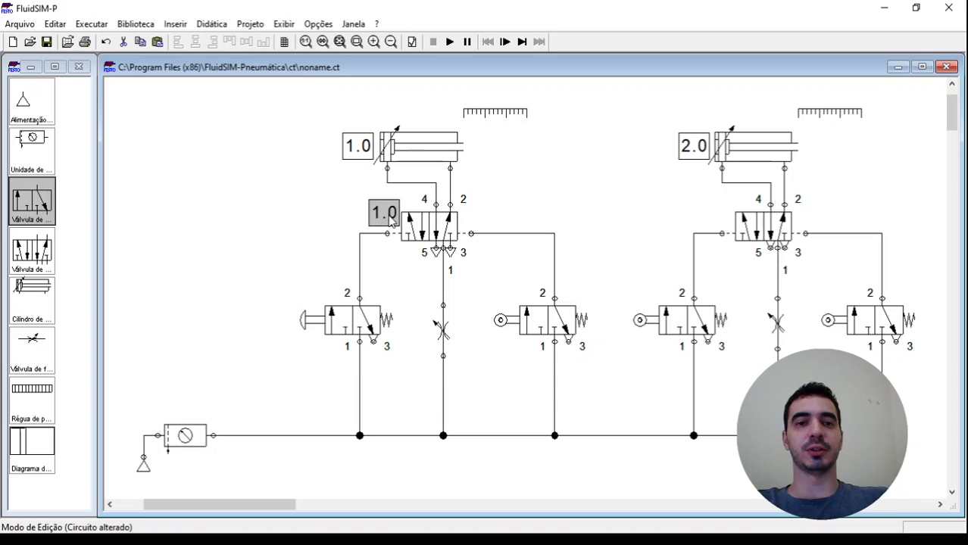
{"action": "double_click", "coordinate": [382, 216]}
{"action": "type", "text": "1.1"}
{"action": "key", "text": "Return"}
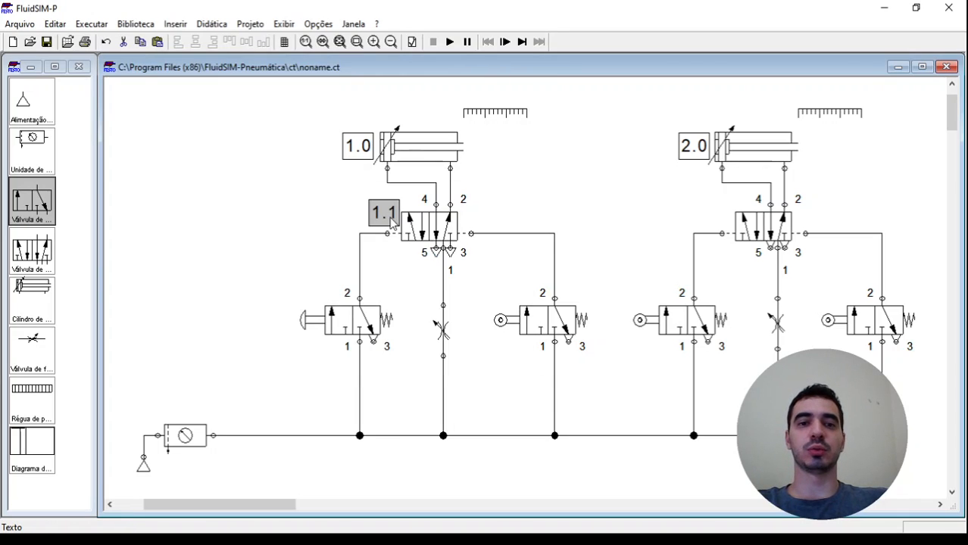
Copy the 1.1 label to the upper left of the second 5/n-way valve and change the copy's text to 2.1
{"action": "left_click_drag", "start_coordinate": [392, 222], "coordinate": [723, 219]}
{"action": "double_click", "coordinate": [723, 220]}
{"action": "type", "text": "2.1"}
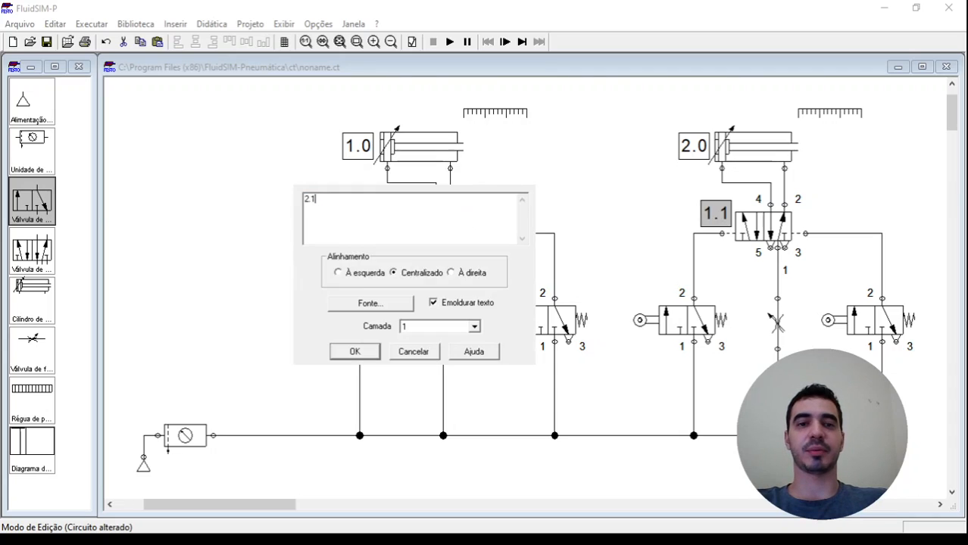
{"action": "key", "text": "Return"}
{"action": "left_click", "coordinate": [653, 186]}
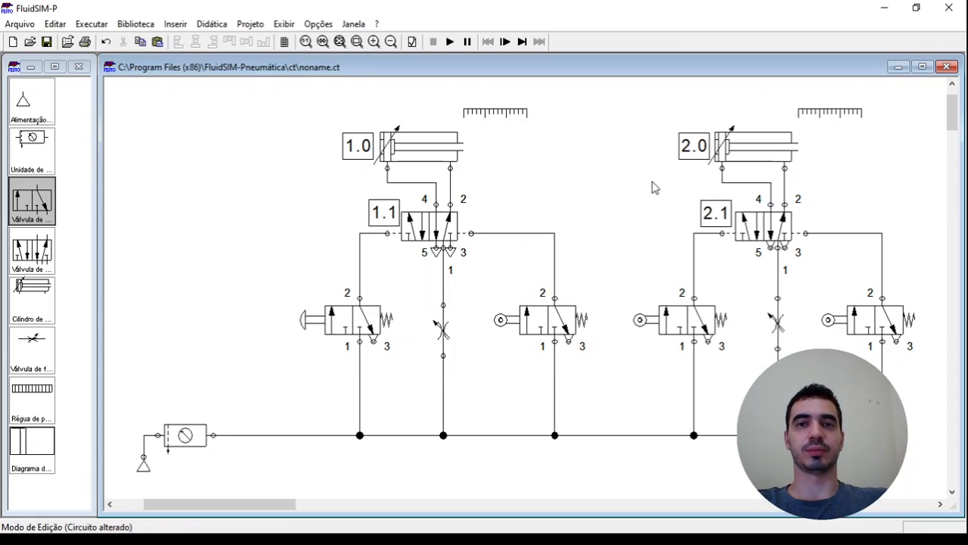
Copy the 1.1 label to the left of the push-button 3/n-way valve and change the copy's text to 1.2
{"action": "left_click_drag", "start_coordinate": [393, 223], "coordinate": [289, 326]}
{"action": "double_click", "coordinate": [289, 325]}
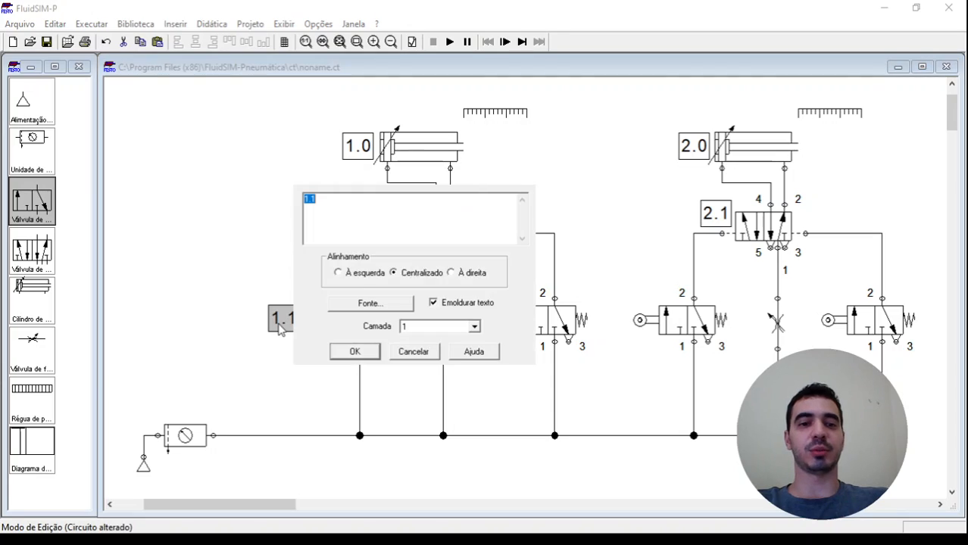
{"action": "type", "text": "1.2"}
{"action": "key", "text": "Return"}
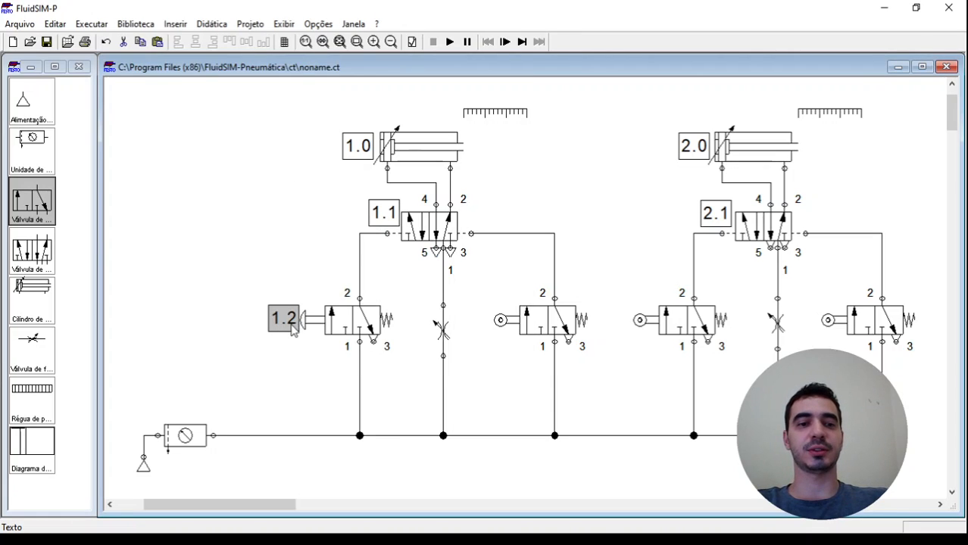
Copy the 1.2 label to just below the air service unit and change the copy's text to 0.1
{"action": "left_click_drag", "start_coordinate": [294, 330], "coordinate": [198, 473]}
{"action": "double_click", "coordinate": [204, 470]}
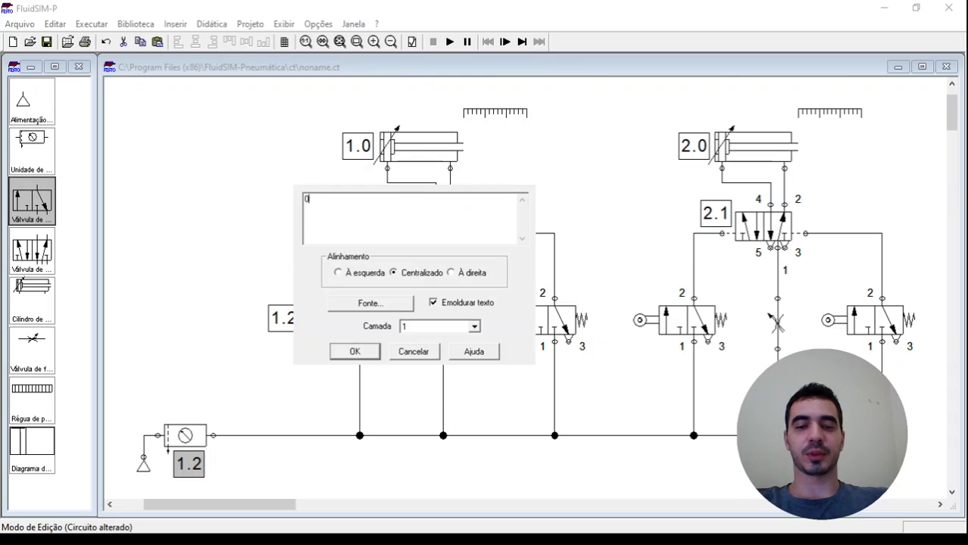
{"action": "type", "text": "0.1"}
{"action": "key", "text": "Return"}
{"action": "left_click", "coordinate": [495, 391]}
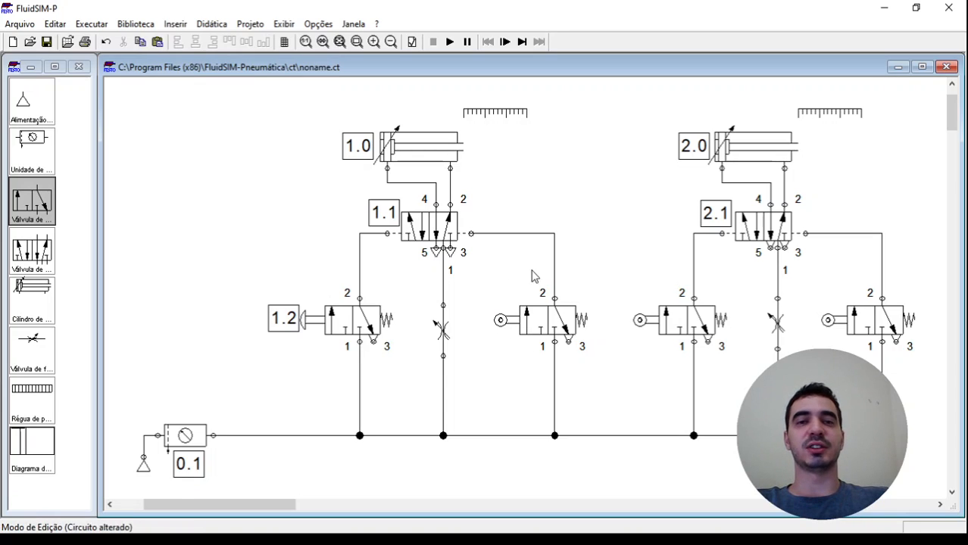
Label the roller actuator of the first cylinder's return 3/n-way valve 1.3
{"action": "double_click", "coordinate": [500, 320]}
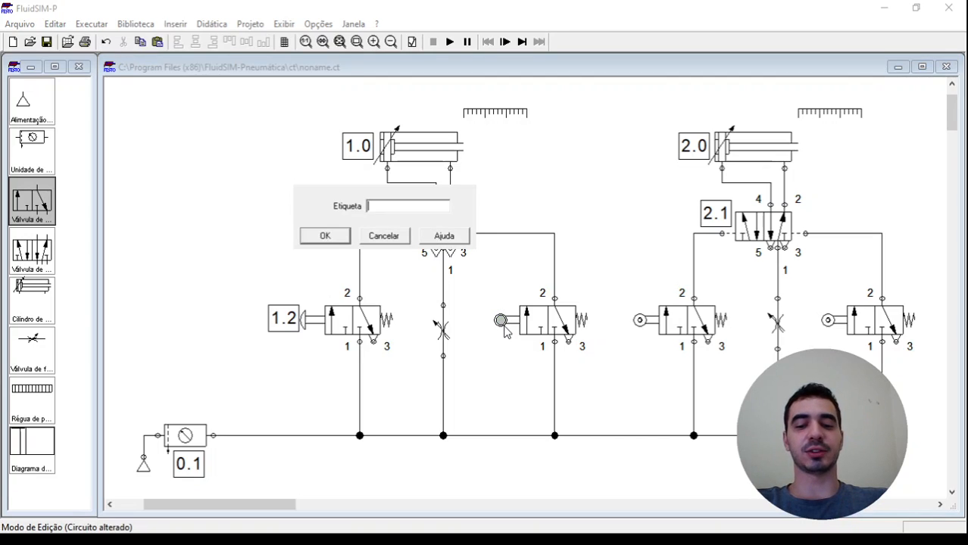
{"action": "type", "text": "1."}
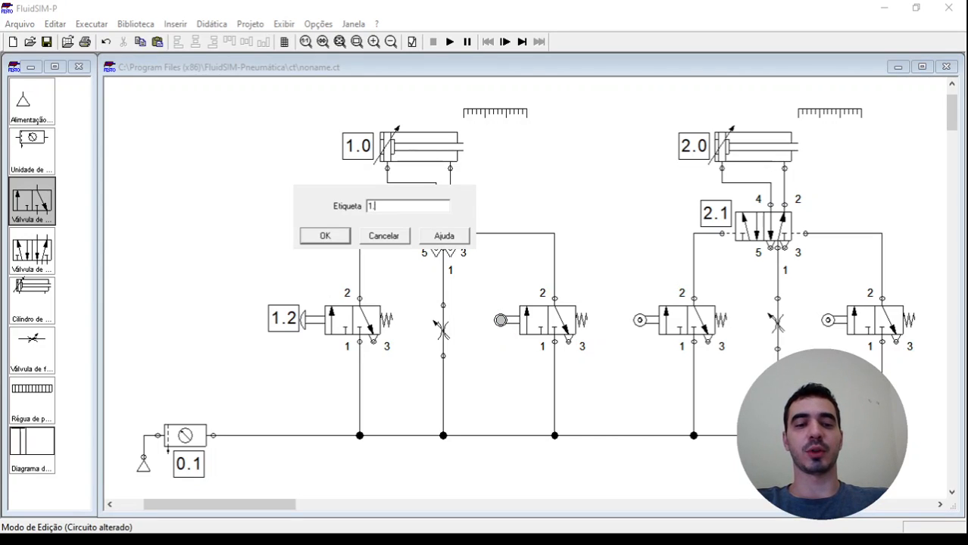
{"action": "type", "text": "3"}
{"action": "key", "text": "Return"}
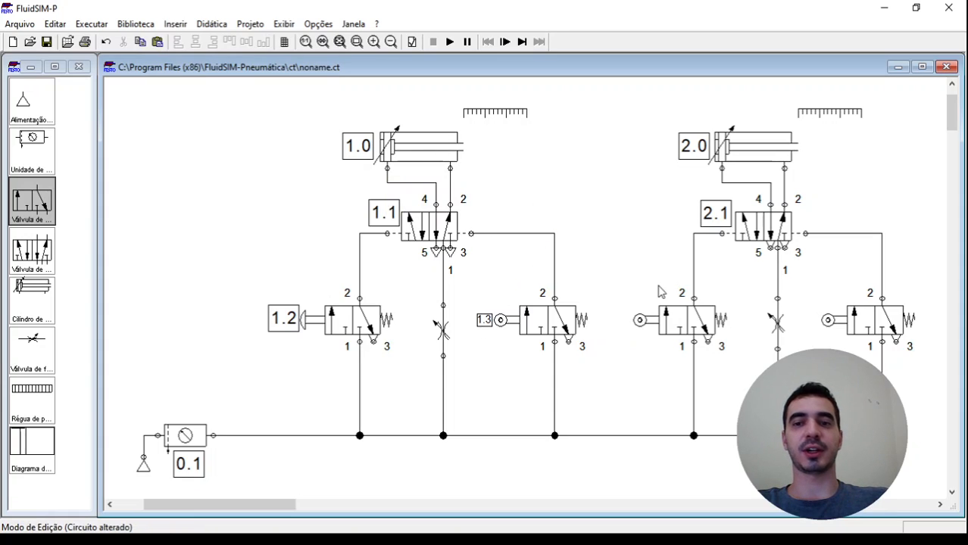
Label the roller actuators of the second cylinder's two 3/n-way valves 2.2 and 2.3, from left to right
{"action": "double_click", "coordinate": [639, 321]}
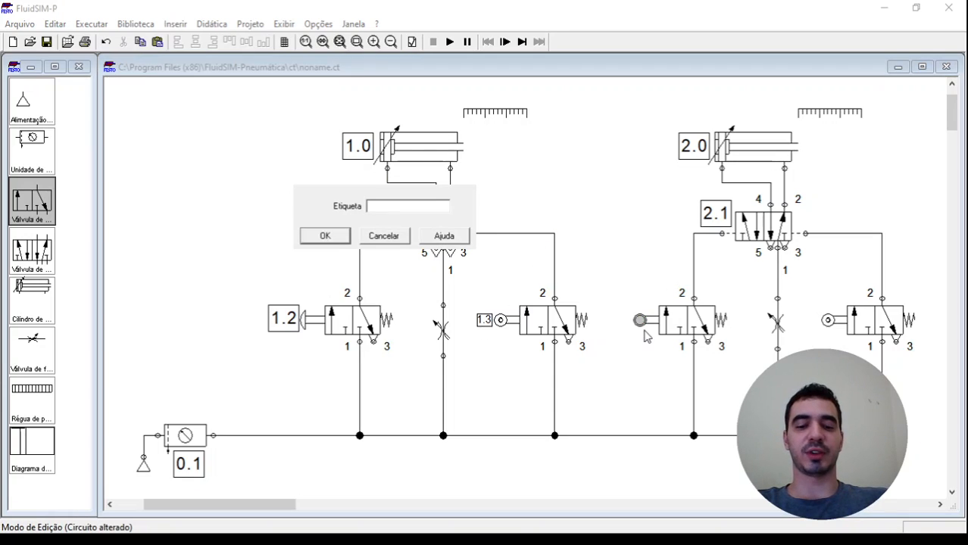
{"action": "key", "text": "Return"}
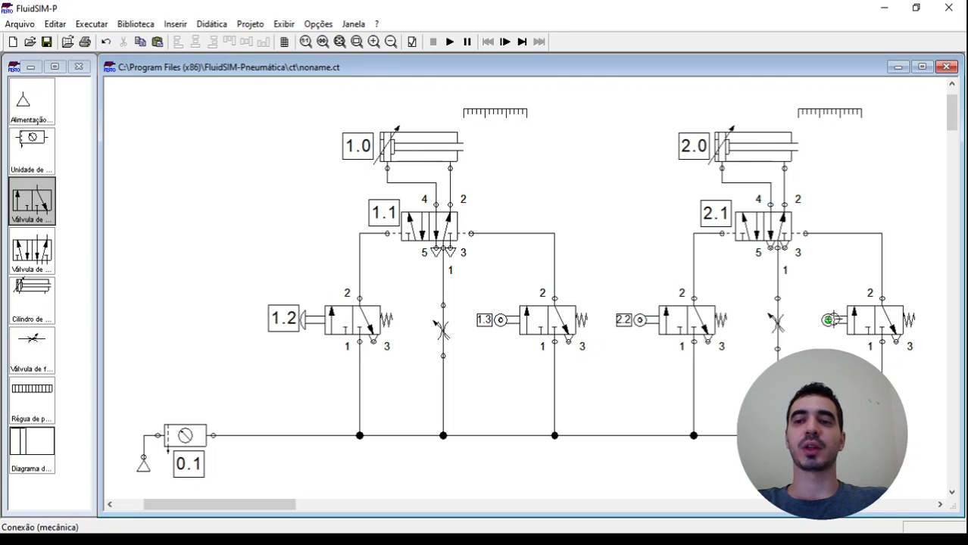
{"action": "double_click", "coordinate": [829, 320]}
{"action": "type", "text": "2.3"}
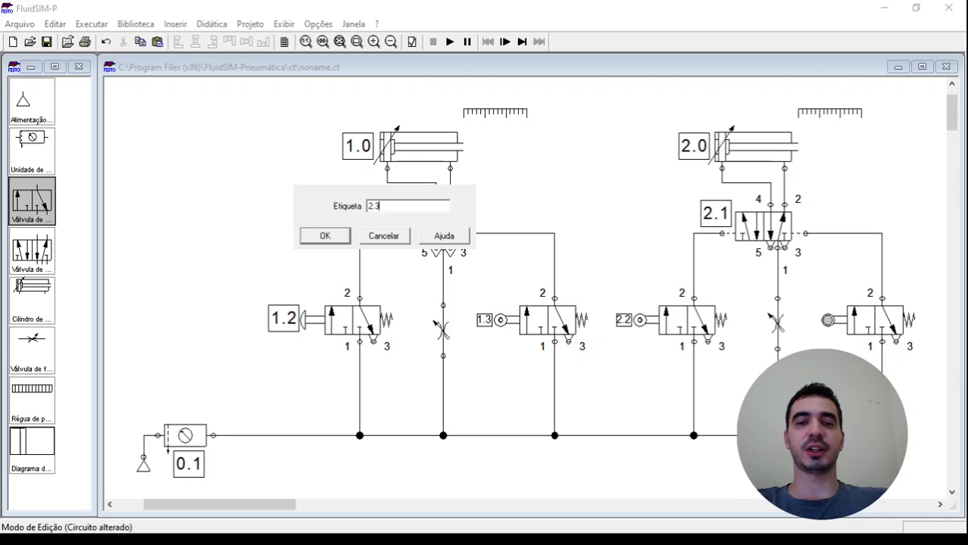
{"action": "key", "text": "Return"}
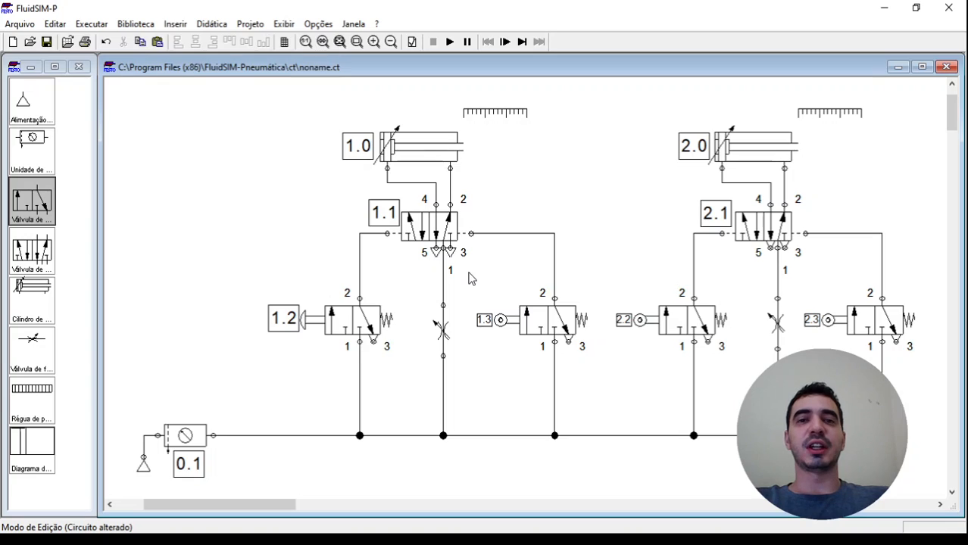
Copy the 1.0 label to its left, change the copy's text to A+B+A-B-, and align it level with the first cylinder
{"action": "left_click_drag", "start_coordinate": [352, 155], "coordinate": [222, 165]}
{"action": "double_click", "coordinate": [229, 159]}
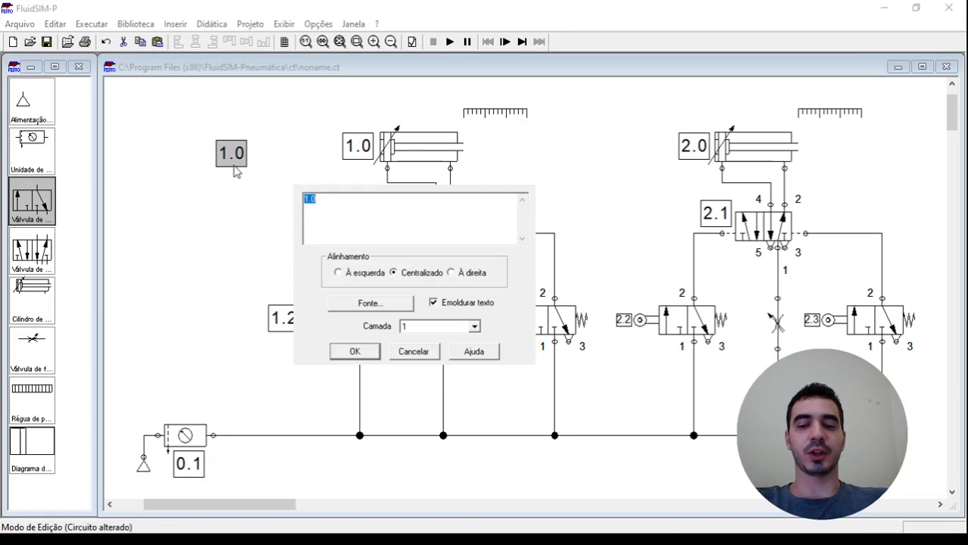
{"action": "type", "text": "A+B+A-B"}
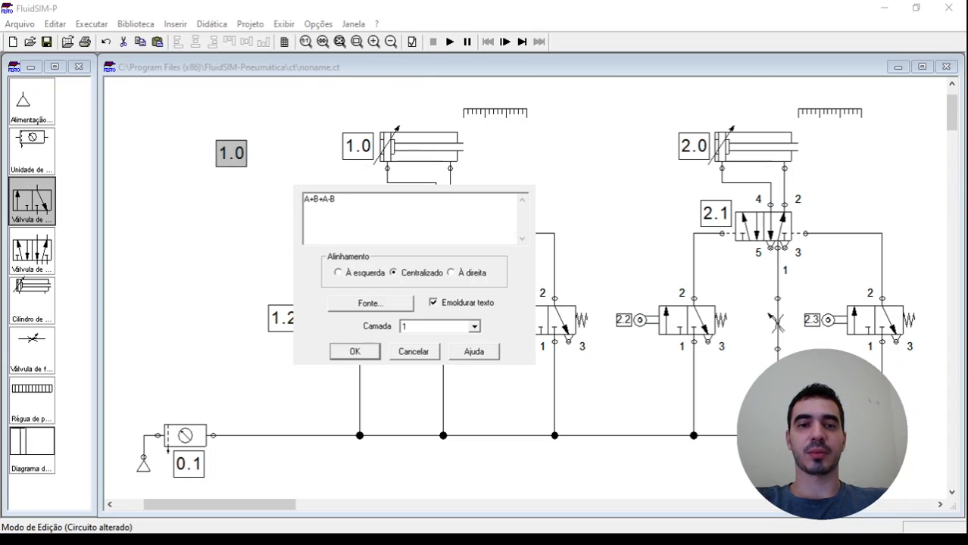
{"action": "type", "text": "-"}
{"action": "key", "text": "Return"}
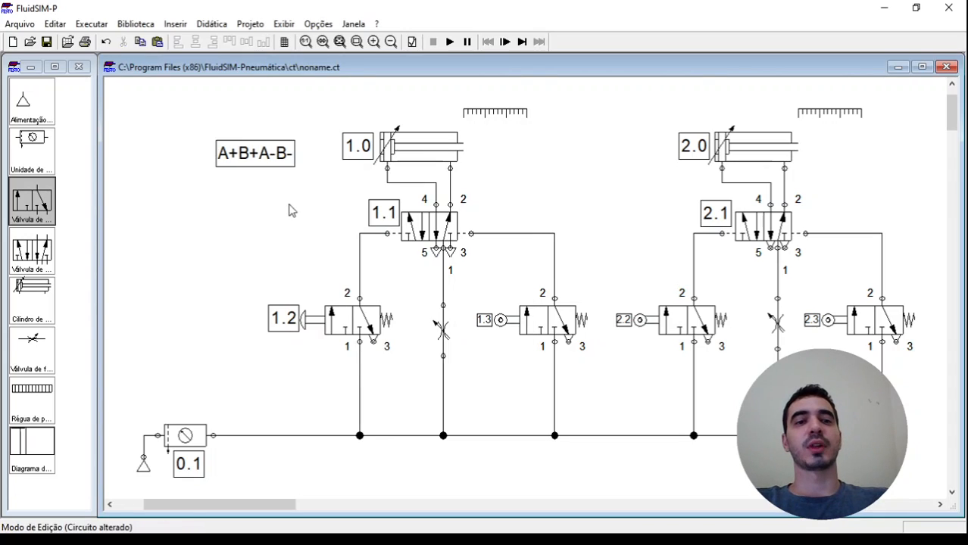
{"action": "left_click_drag", "start_coordinate": [268, 172], "coordinate": [256, 166]}
{"action": "left_click", "coordinate": [260, 184]}
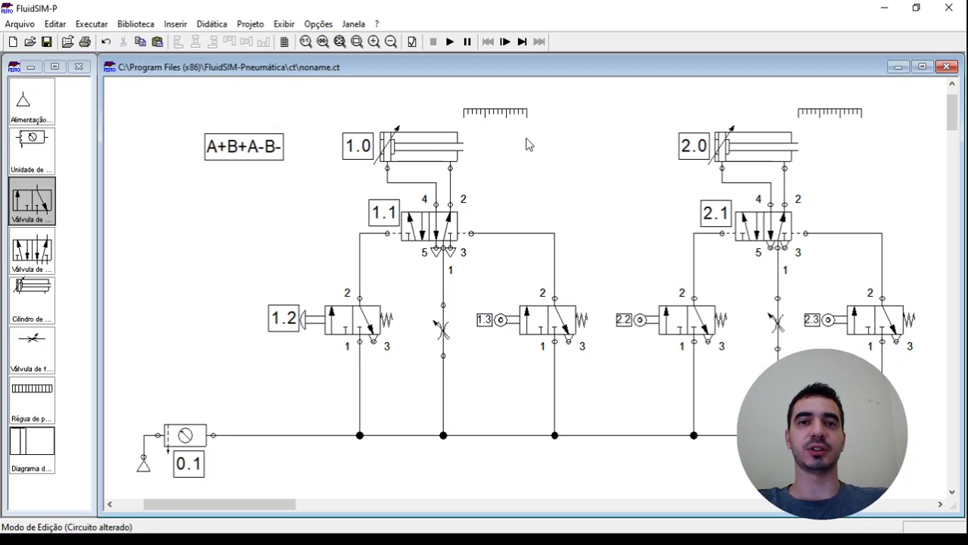
Add mark 2.2 at 100 mm to the first cylinder's position ruler and mark 1.3 at 100 mm to the second cylinder's ruler
{"action": "left_click", "coordinate": [514, 113]}
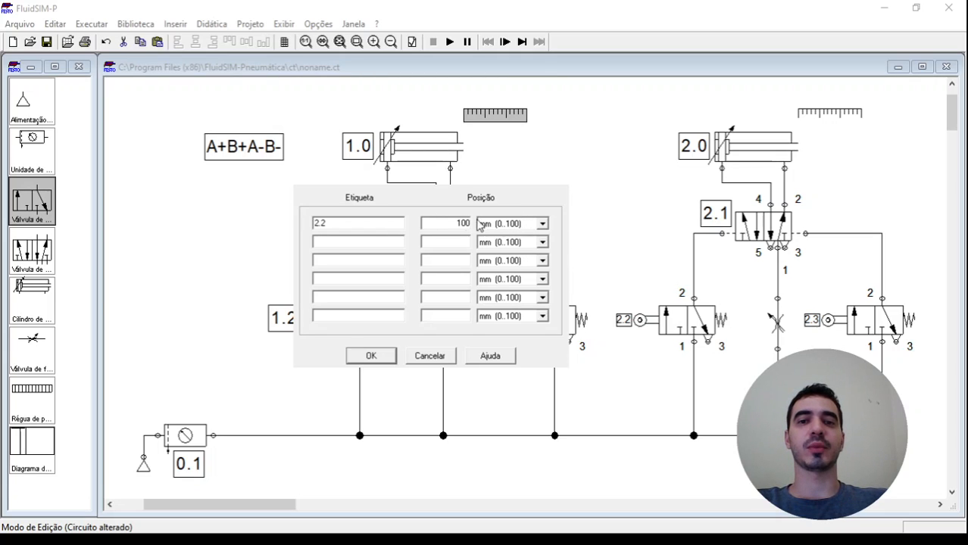
{"action": "left_click", "coordinate": [391, 361]}
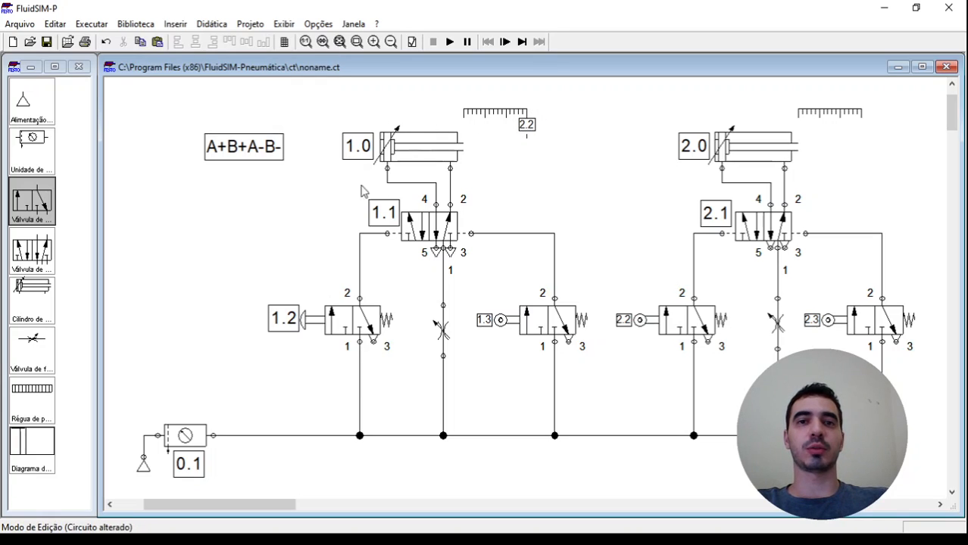
{"action": "mouse_move", "coordinate": [385, 150]}
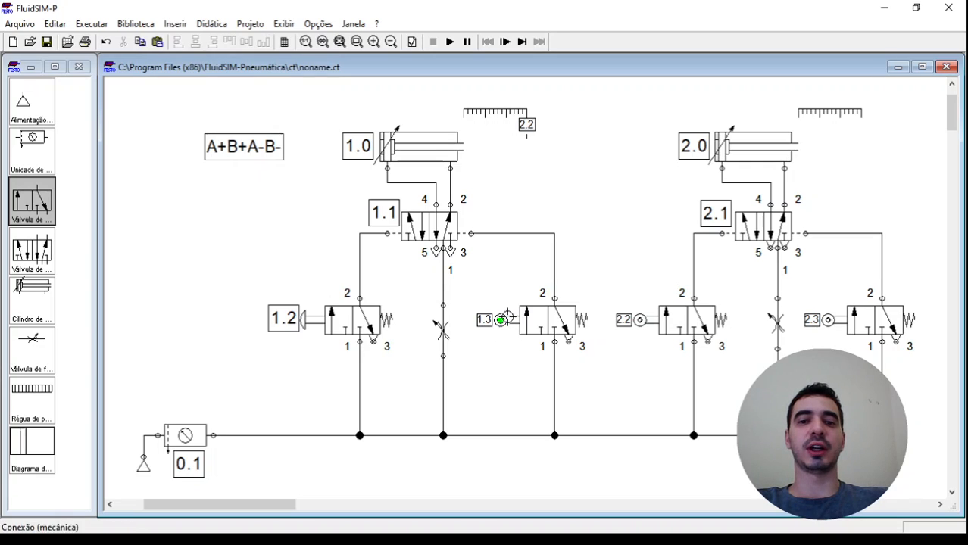
{"action": "double_click", "coordinate": [842, 114]}
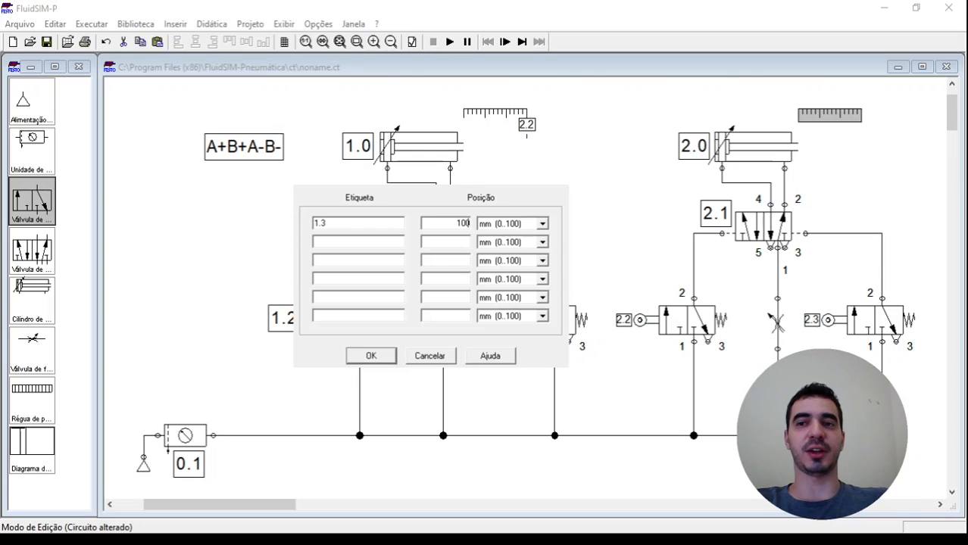
{"action": "key", "text": "Return"}
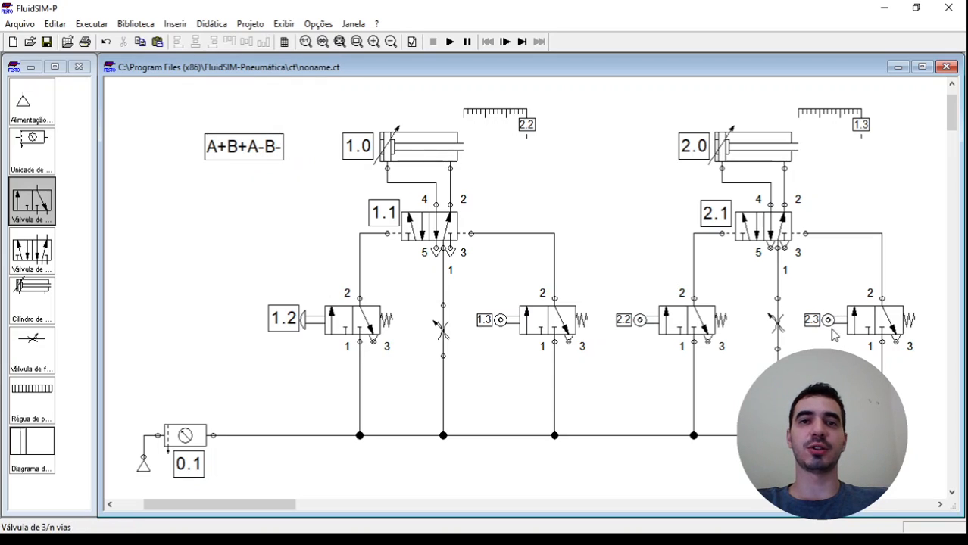
Add mark 2.3 at 0 mm to the first cylinder's position ruler
{"action": "double_click", "coordinate": [490, 117]}
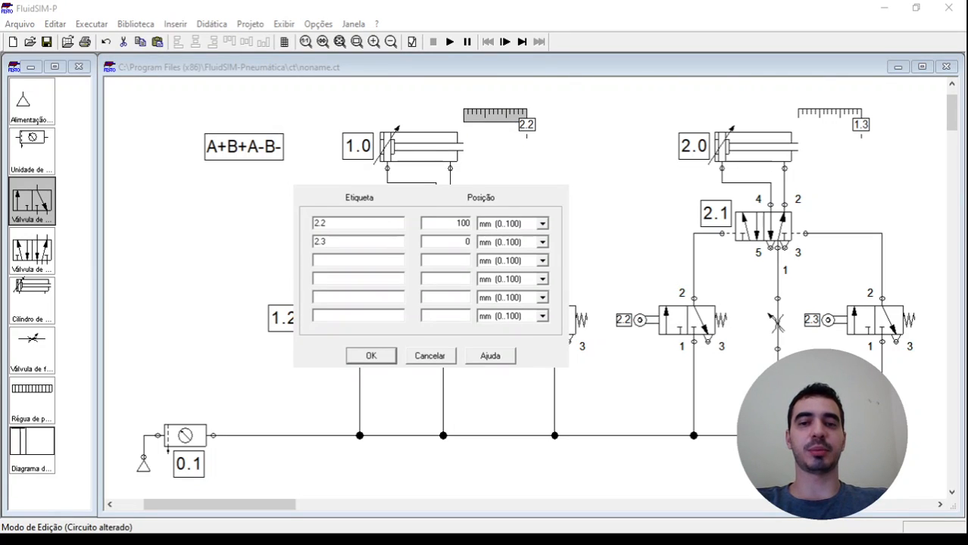
{"action": "key", "text": "Return"}
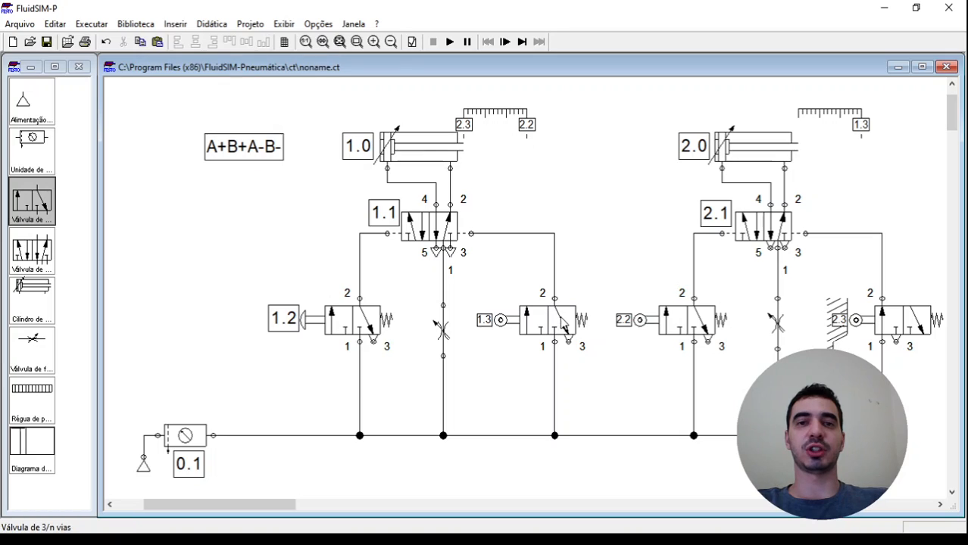
Check roller valves 1.3, 2.2 and 2.3 against their matching marks on the position rulers
{"action": "left_click", "coordinate": [541, 327]}
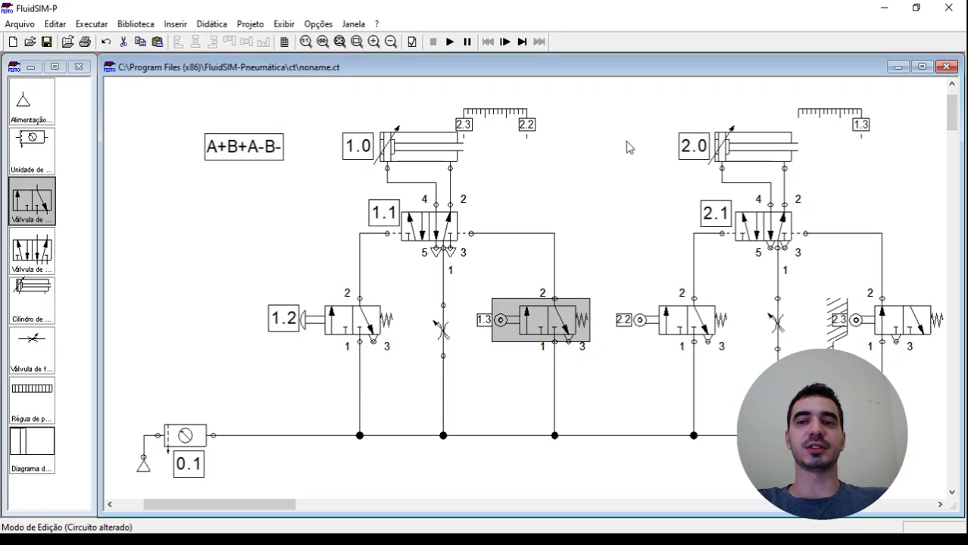
{"action": "left_click", "coordinate": [860, 132]}
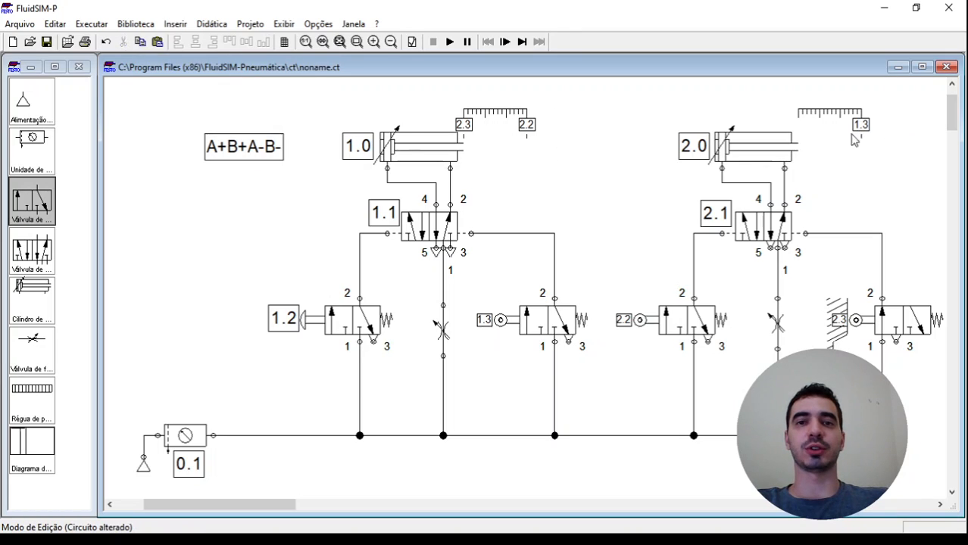
{"action": "left_click", "coordinate": [693, 325]}
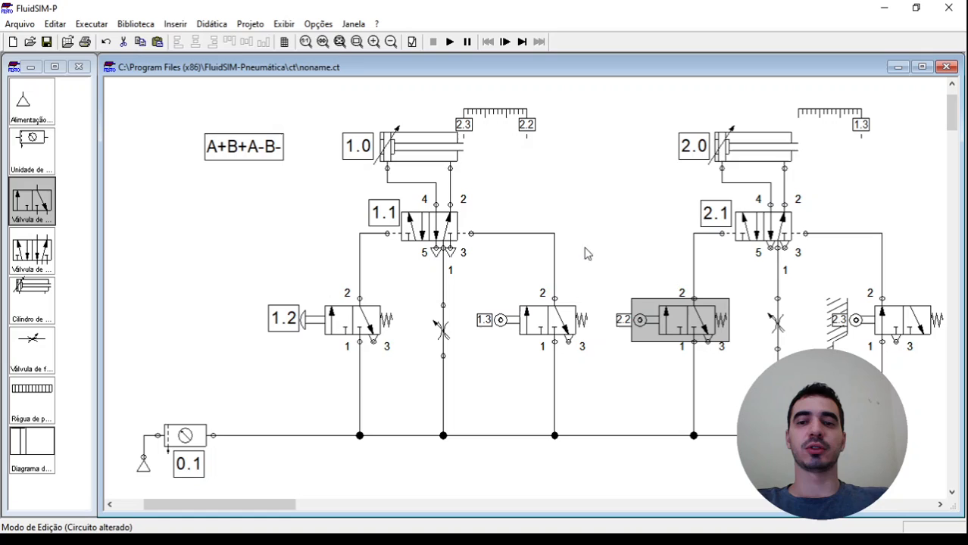
{"action": "left_click", "coordinate": [532, 135]}
{"action": "left_click", "coordinate": [894, 322]}
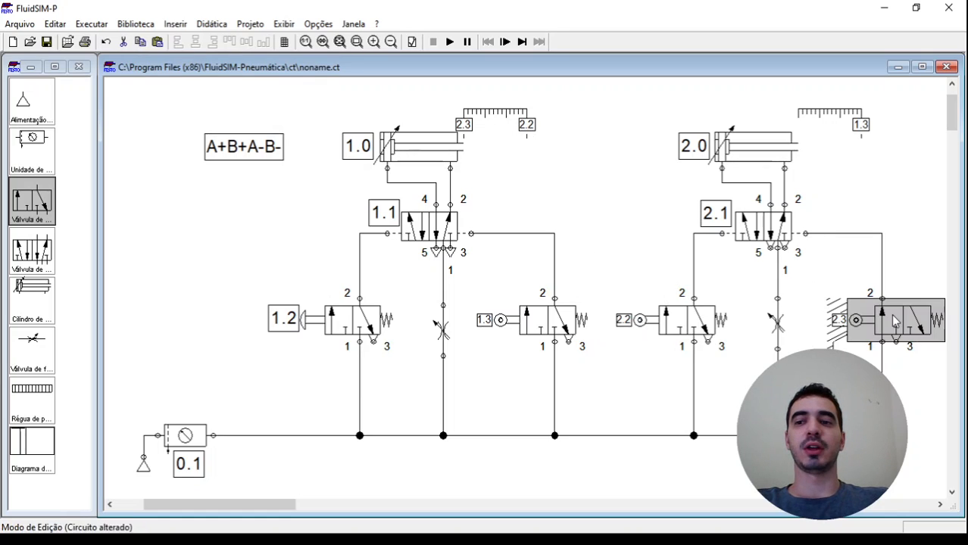
{"action": "left_click", "coordinate": [467, 127]}
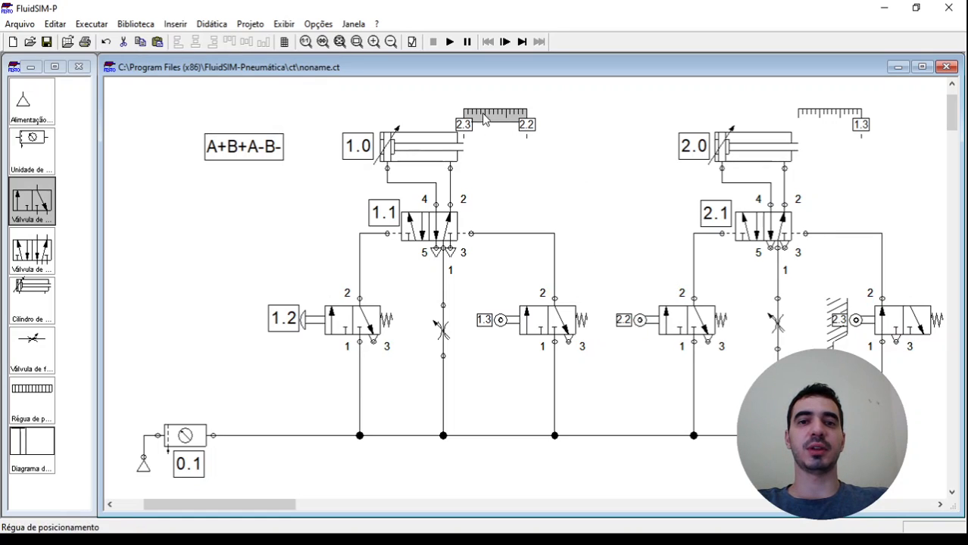
{"action": "left_click", "coordinate": [520, 189]}
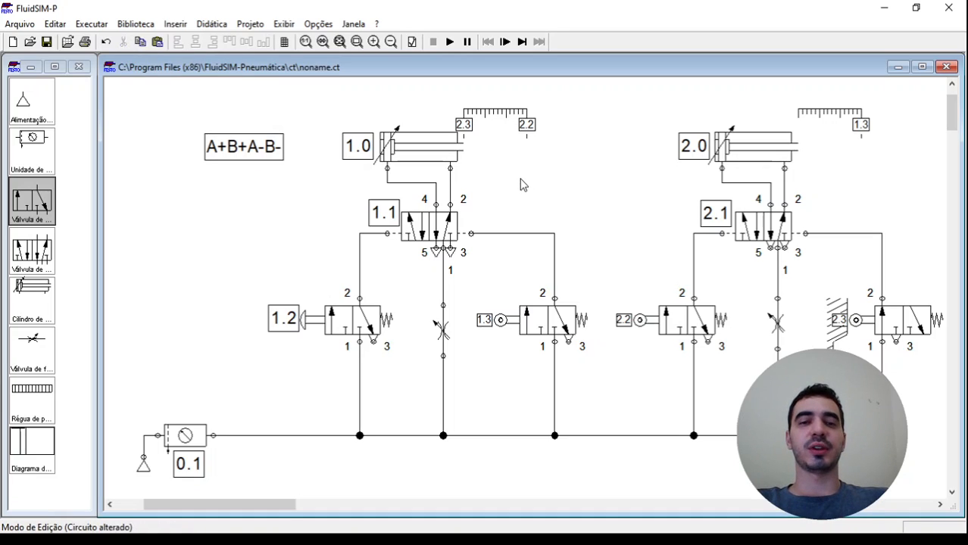
Simulate the circuit, actuate push-button valve 1.2 to test the sequence, and stop the simulation
{"action": "left_click", "coordinate": [450, 43]}
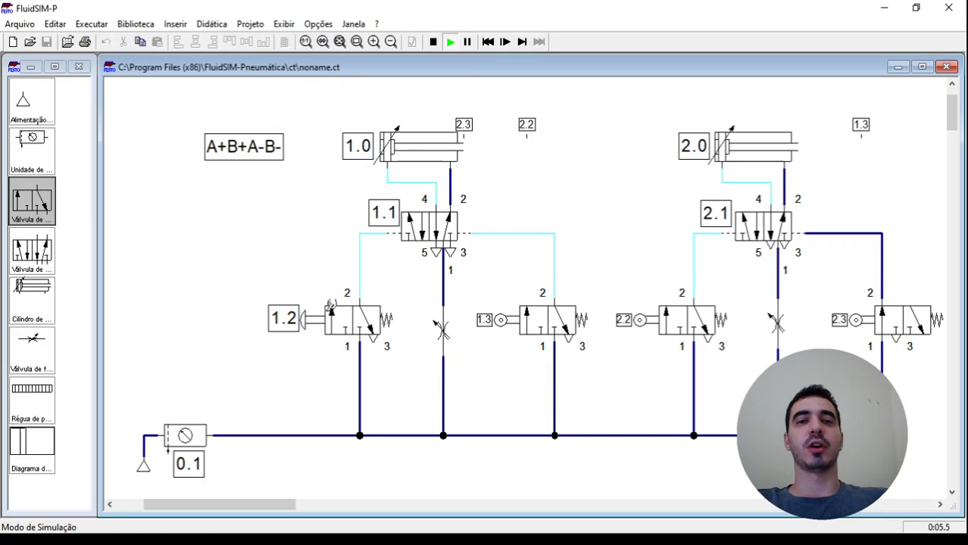
{"action": "left_click", "coordinate": [331, 309]}
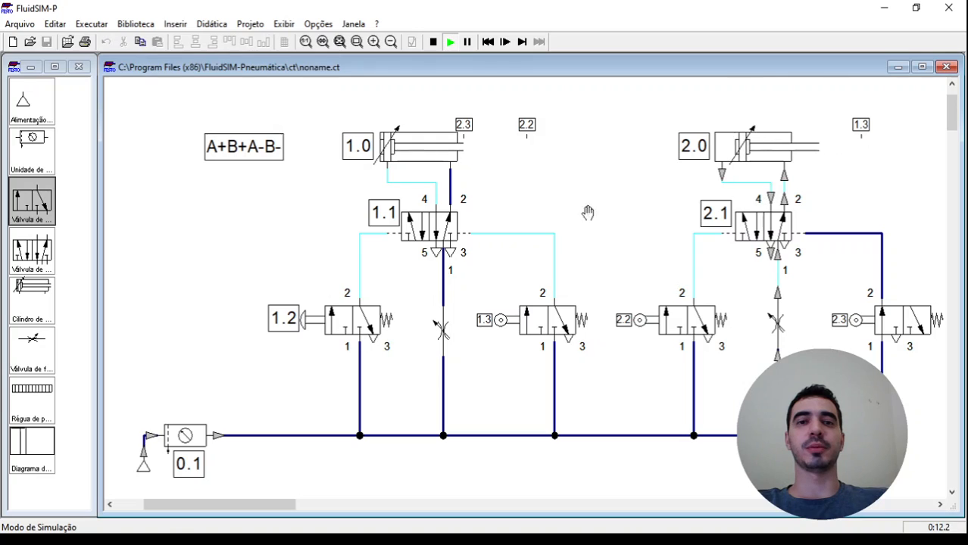
{"action": "left_click", "coordinate": [433, 42]}
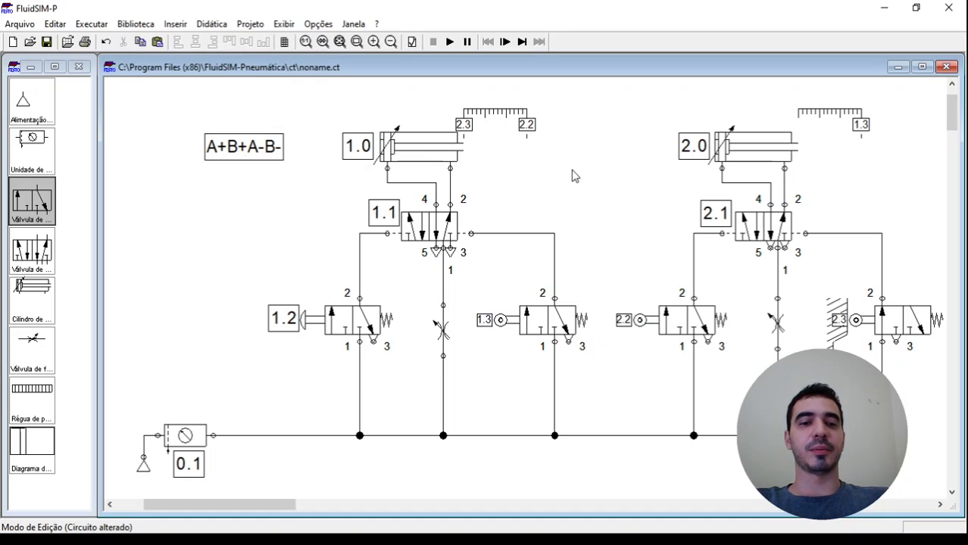
Place a state diagram from the component library in the free space below the circuit's supply line
{"action": "left_click", "coordinate": [60, 444]}
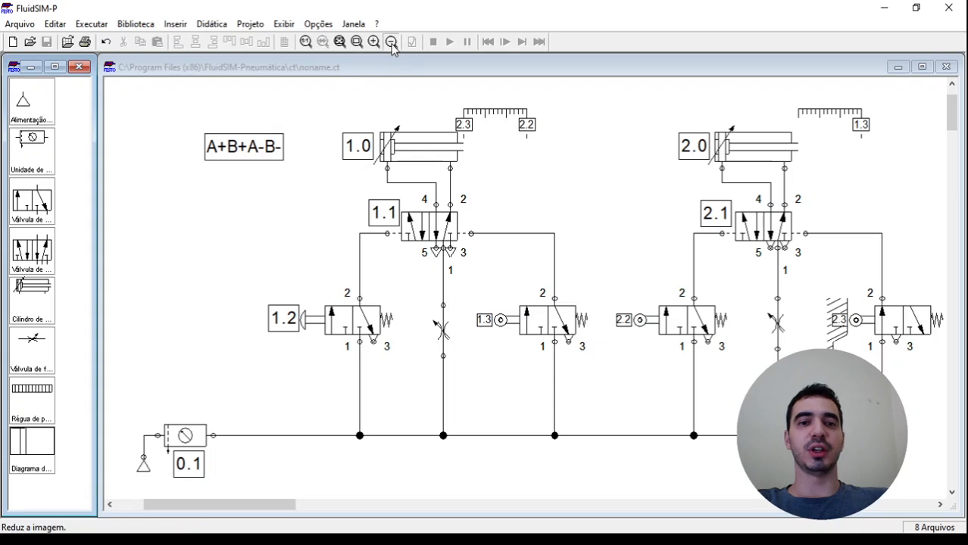
{"action": "left_click", "coordinate": [391, 42]}
{"action": "left_click", "coordinate": [492, 132]}
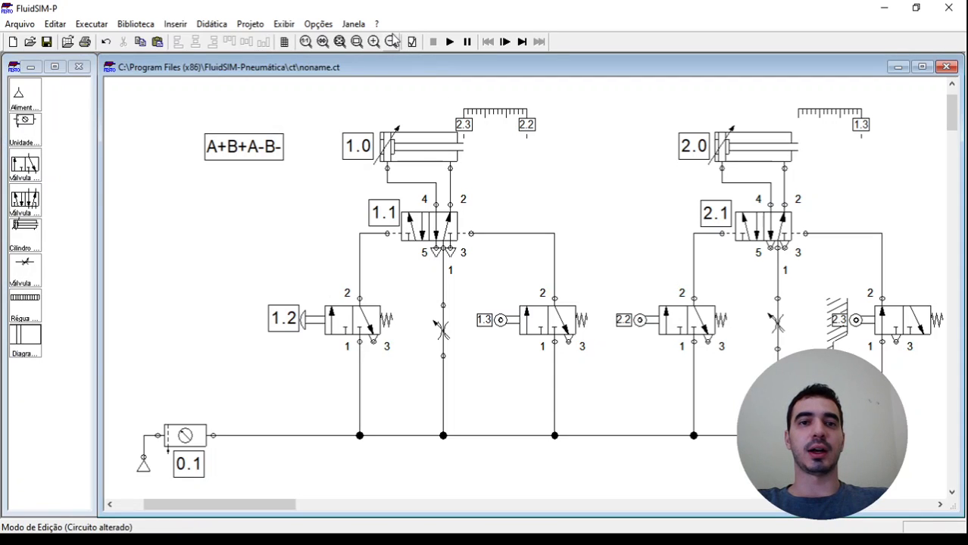
{"action": "left_click", "coordinate": [391, 42]}
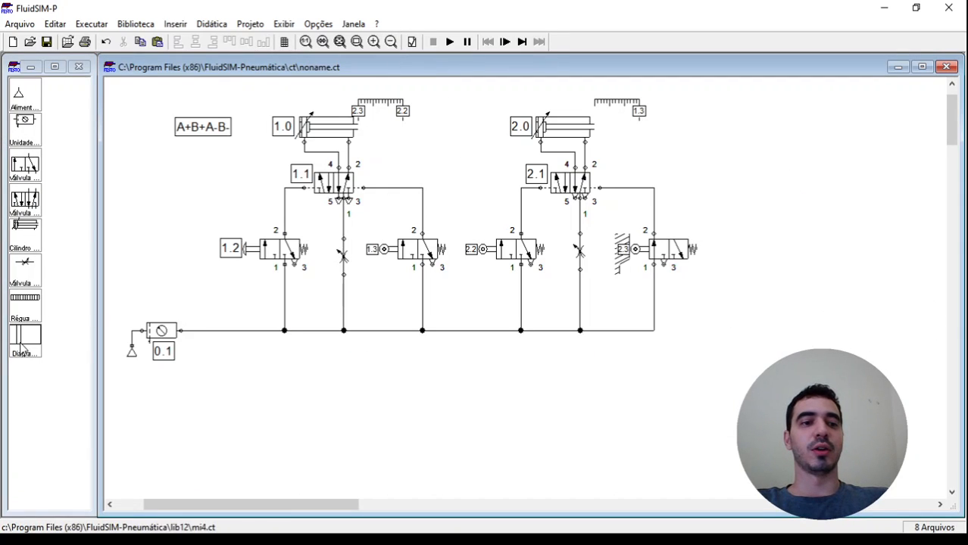
{"action": "left_click_drag", "start_coordinate": [30, 337], "coordinate": [443, 439]}
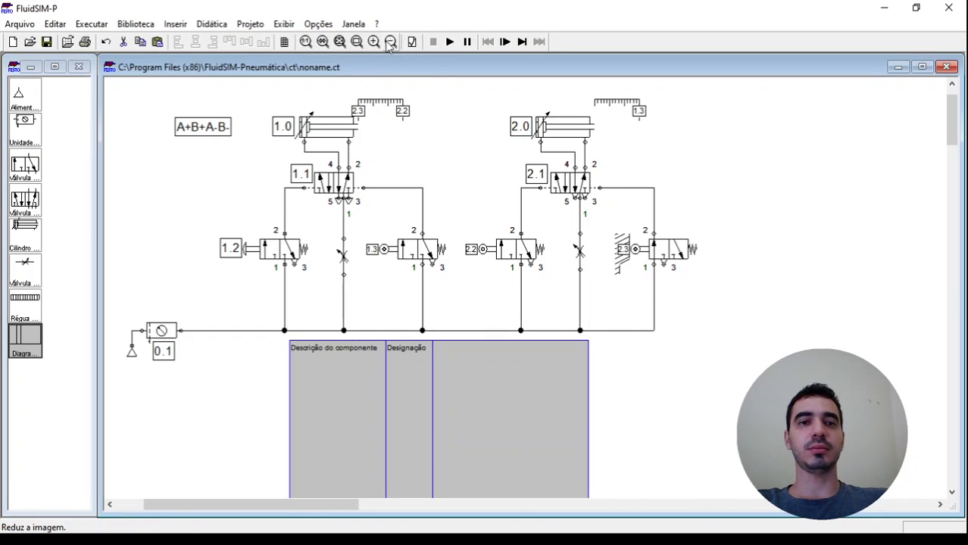
Assign double-acting cylinders 1.0 and 2.0 to the state diagram so it plots both strokes
{"action": "left_click", "coordinate": [340, 43]}
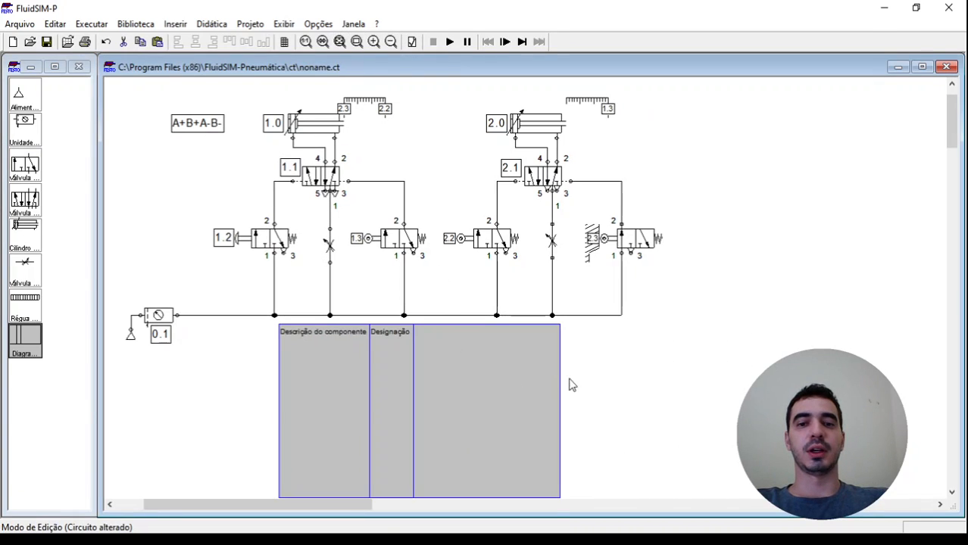
{"action": "left_click", "coordinate": [656, 382]}
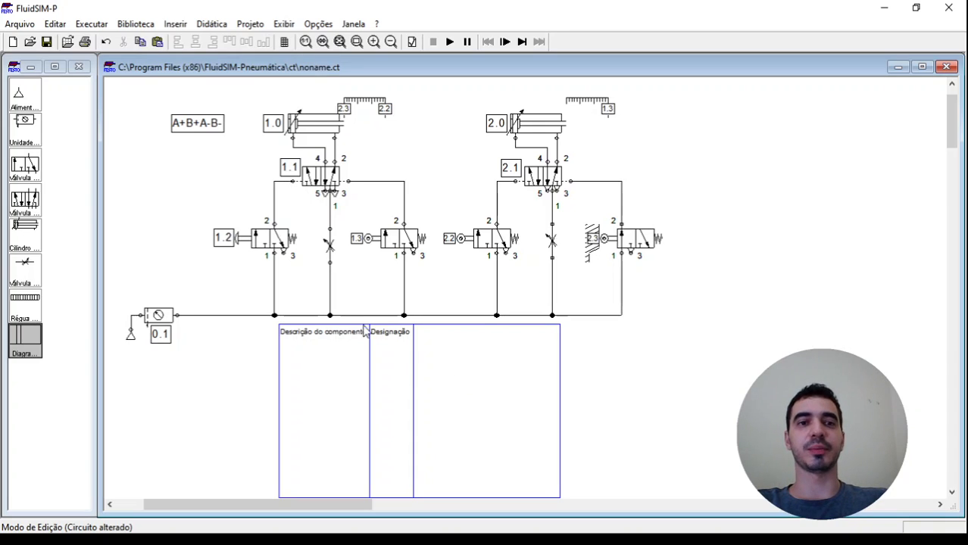
{"action": "left_click", "coordinate": [318, 127]}
{"action": "left_click_drag", "start_coordinate": [318, 127], "coordinate": [324, 390]}
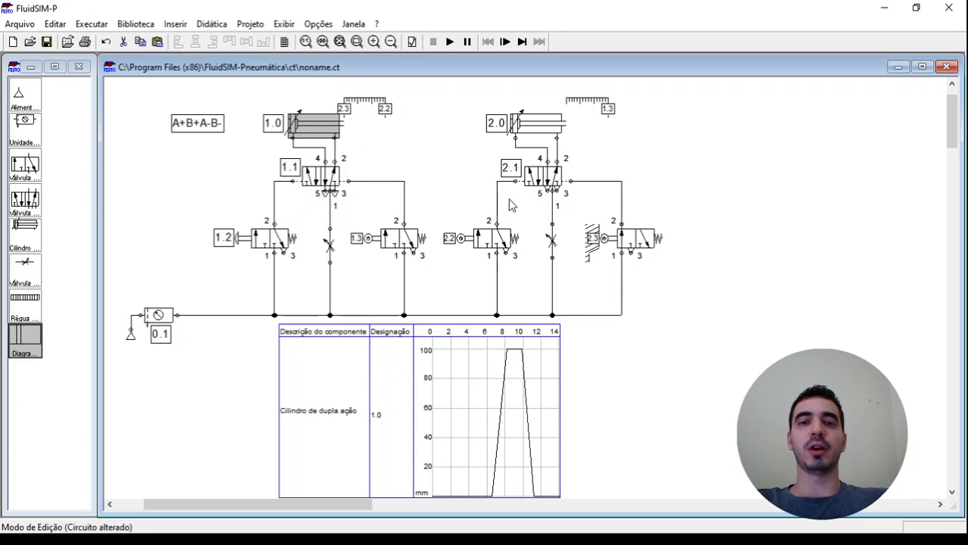
{"action": "left_click", "coordinate": [546, 128]}
{"action": "left_click_drag", "start_coordinate": [545, 127], "coordinate": [350, 409]}
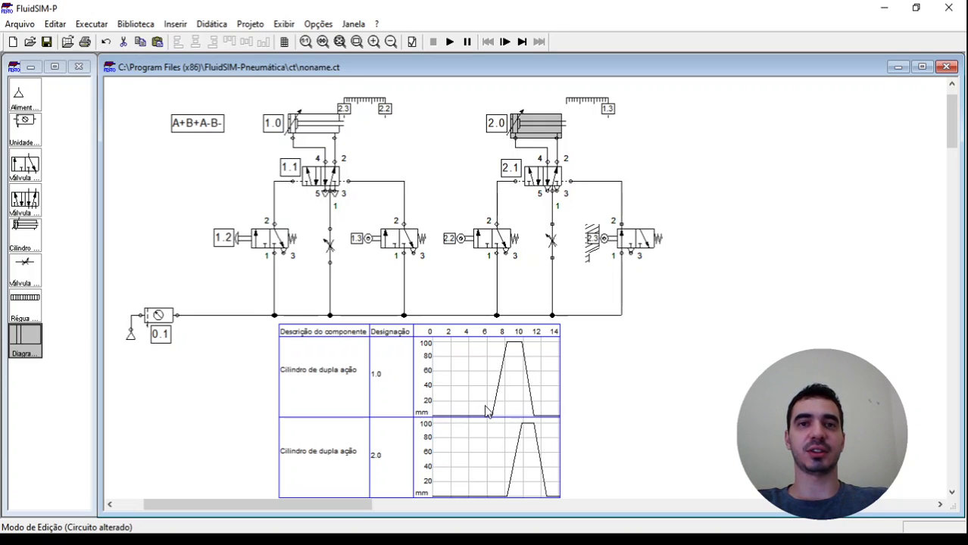
{"action": "left_click", "coordinate": [443, 277]}
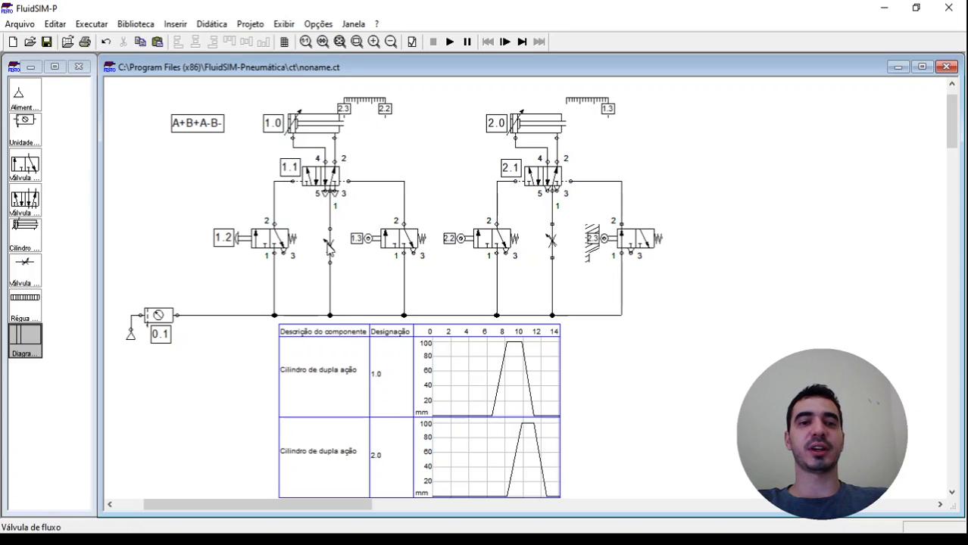
Set the opening percentage of the flow valves feeding valves 1.1 and 2.1 to 40% each
{"action": "double_click", "coordinate": [330, 244]}
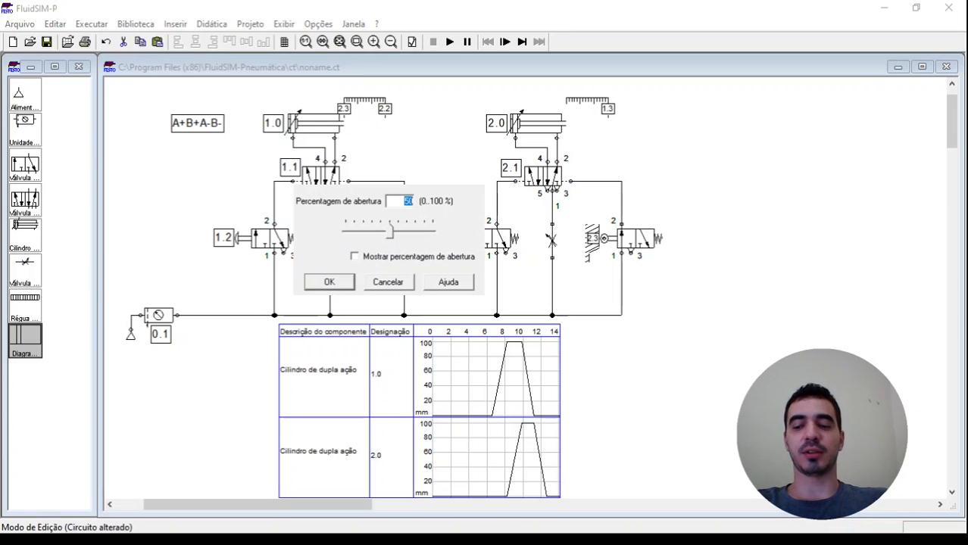
{"action": "type", "text": "40"}
{"action": "key", "text": "Return"}
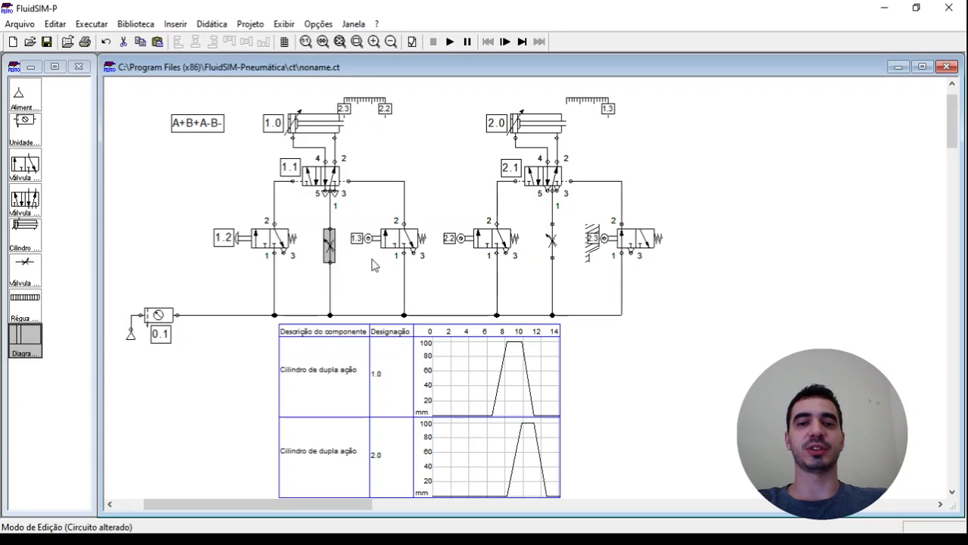
{"action": "double_click", "coordinate": [552, 241]}
{"action": "type", "text": "40"}
{"action": "key", "text": "Return"}
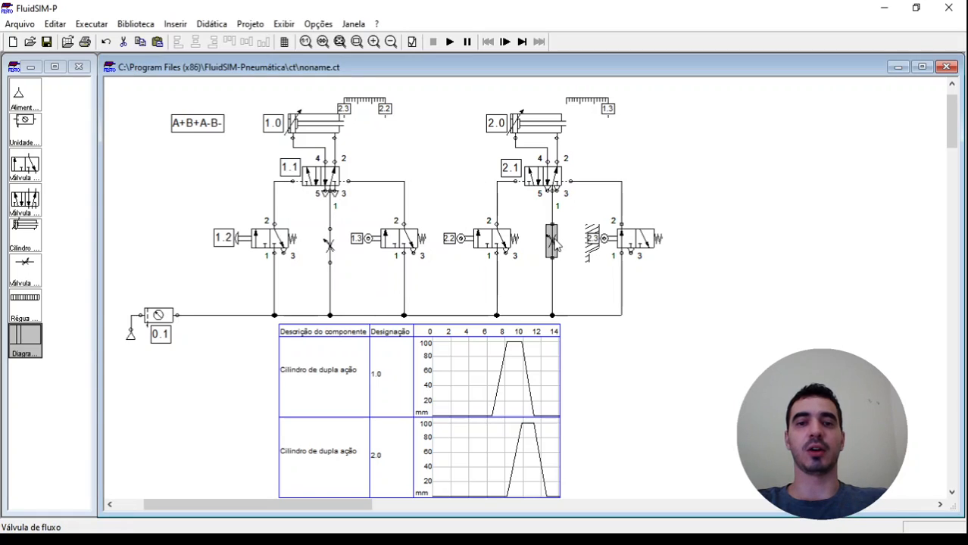
{"action": "left_click", "coordinate": [819, 195]}
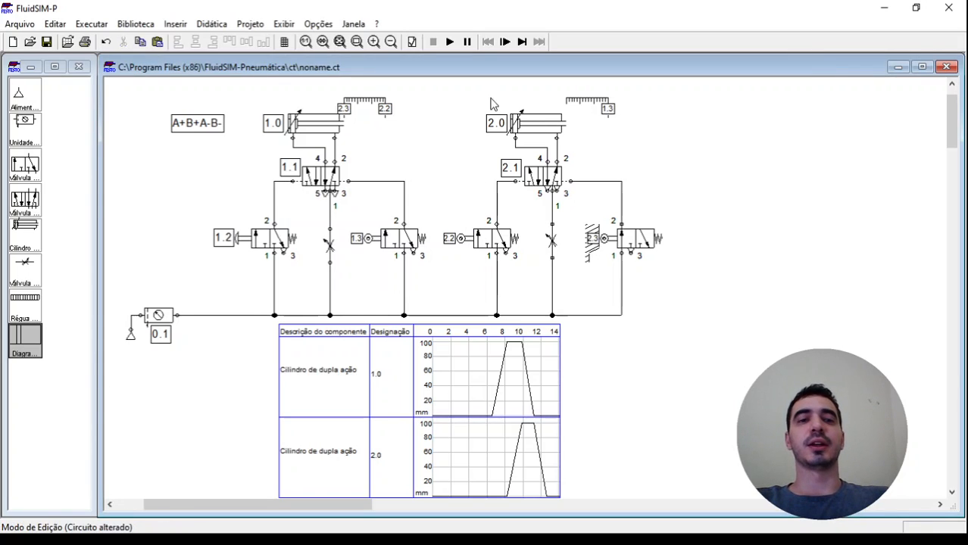
Simulate the circuit, actuate push-button valve 1.2 to record one full cycle in the state diagram, and stop the simulation
{"action": "left_click", "coordinate": [451, 42]}
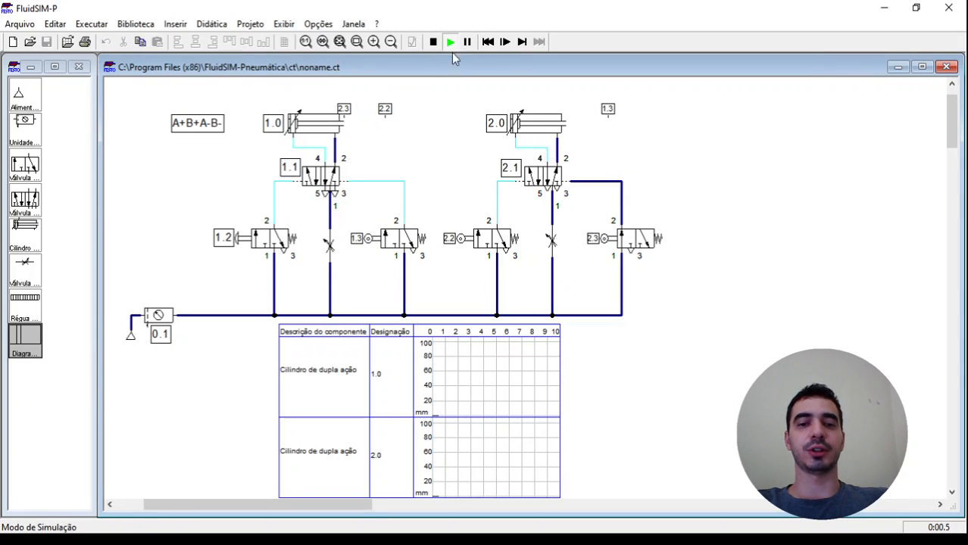
{"action": "left_click", "coordinate": [260, 237]}
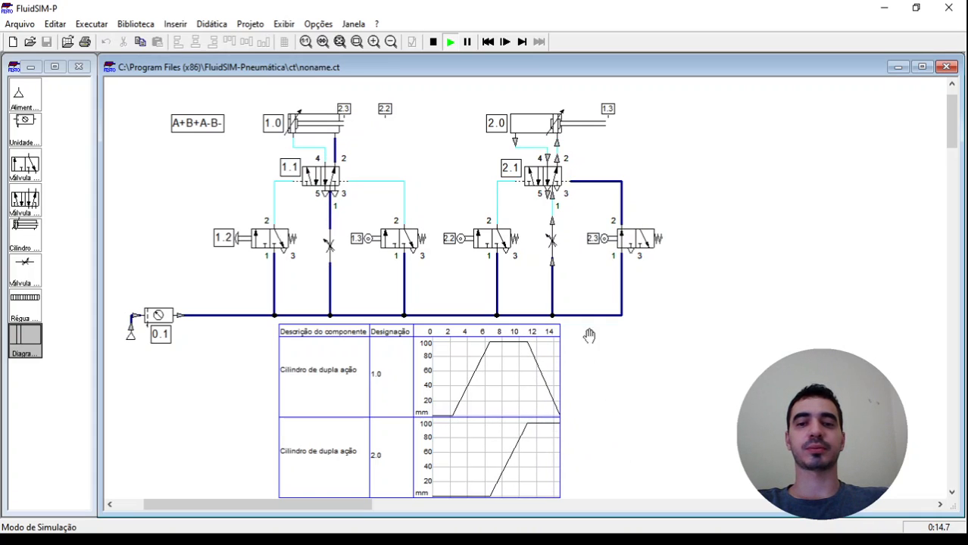
{"action": "left_click", "coordinate": [433, 42]}
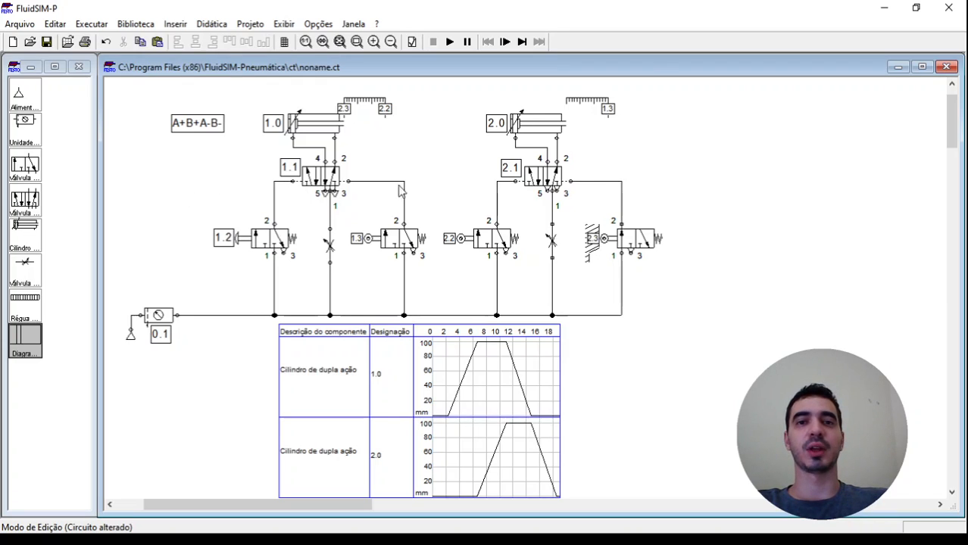
{"action": "left_click", "coordinate": [959, 385]}
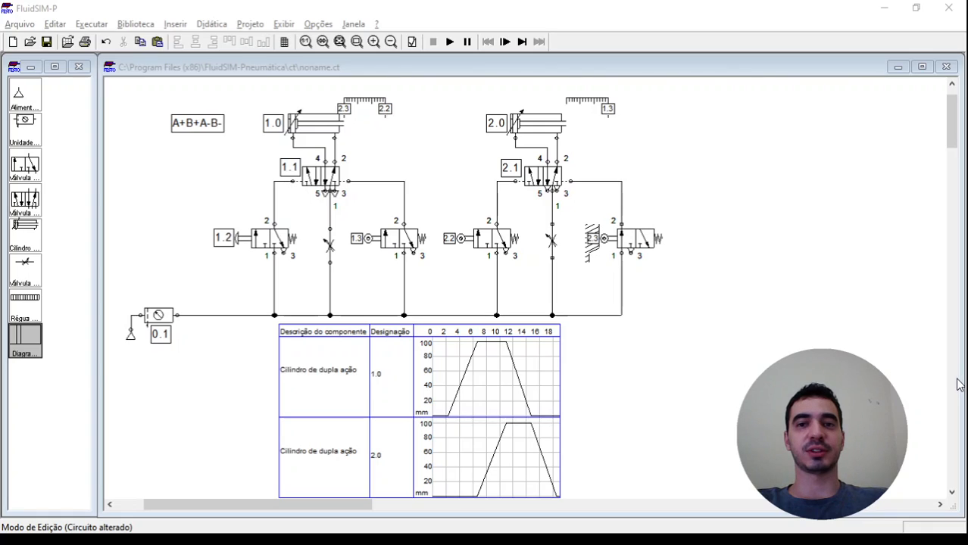